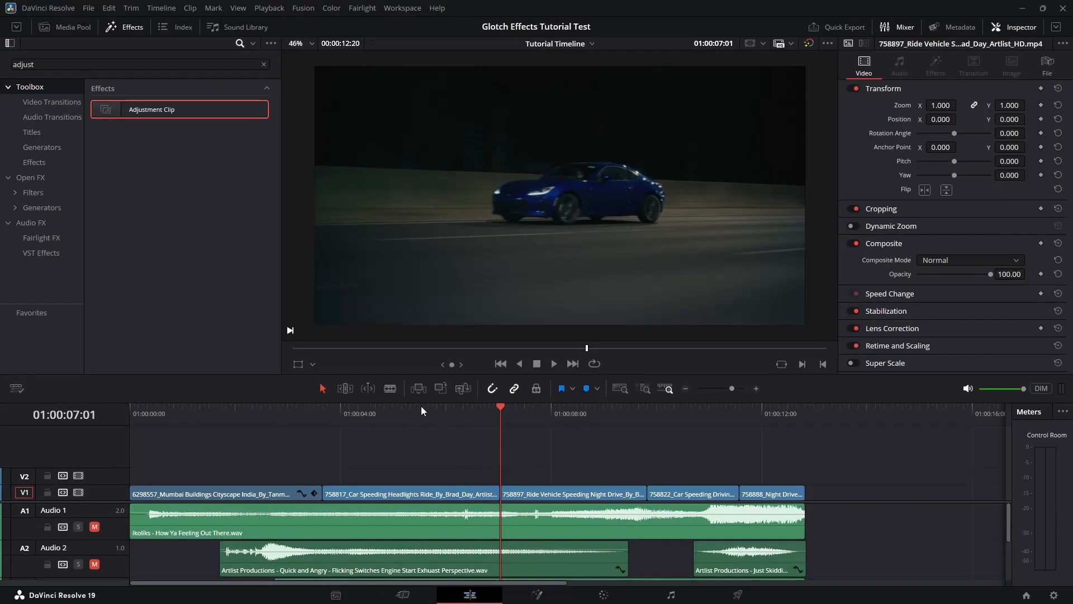
- Drop an Adjustment Clip on V2, nudge it left and trim it to a few frames across the 758817/758897 cut
left_click_drag(202, 123, 503, 478)
left_click(514, 477)
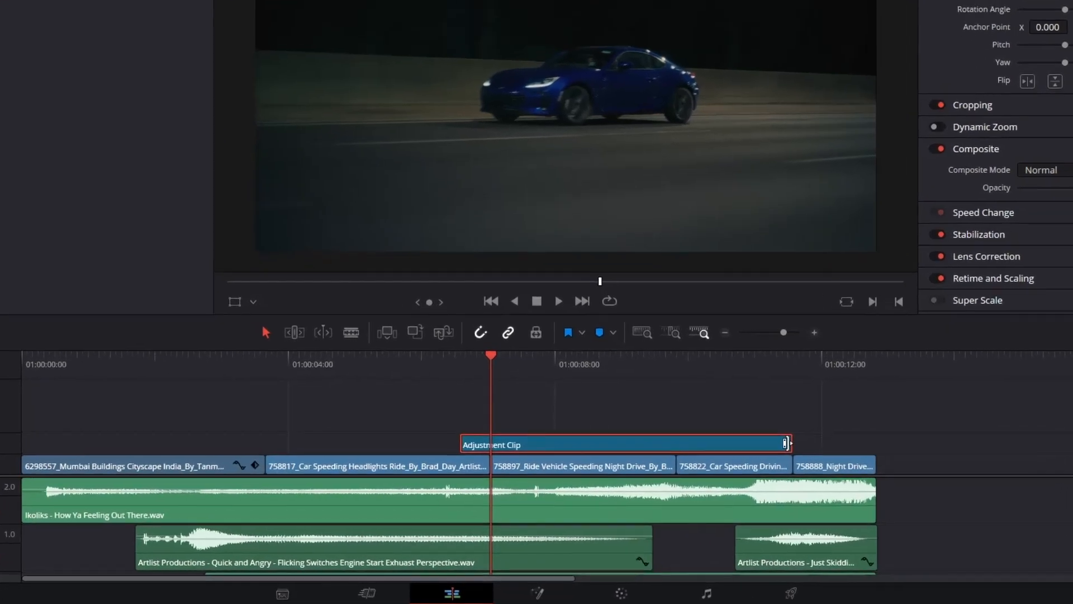
left_click_drag(839, 402, 459, 383)
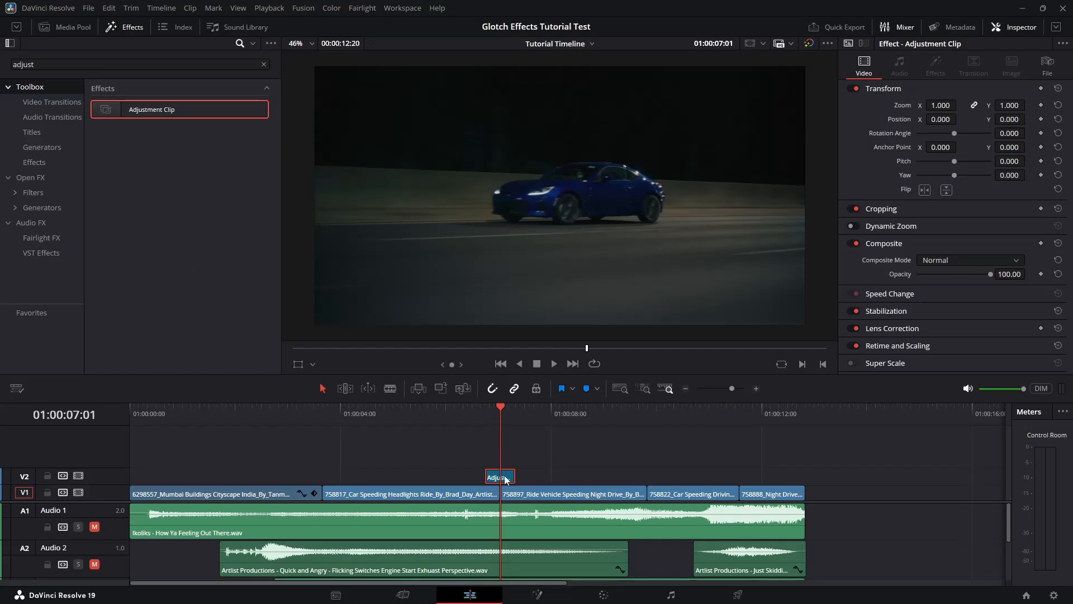
left_click(490, 492)
left_click(519, 492)
left_click(502, 477)
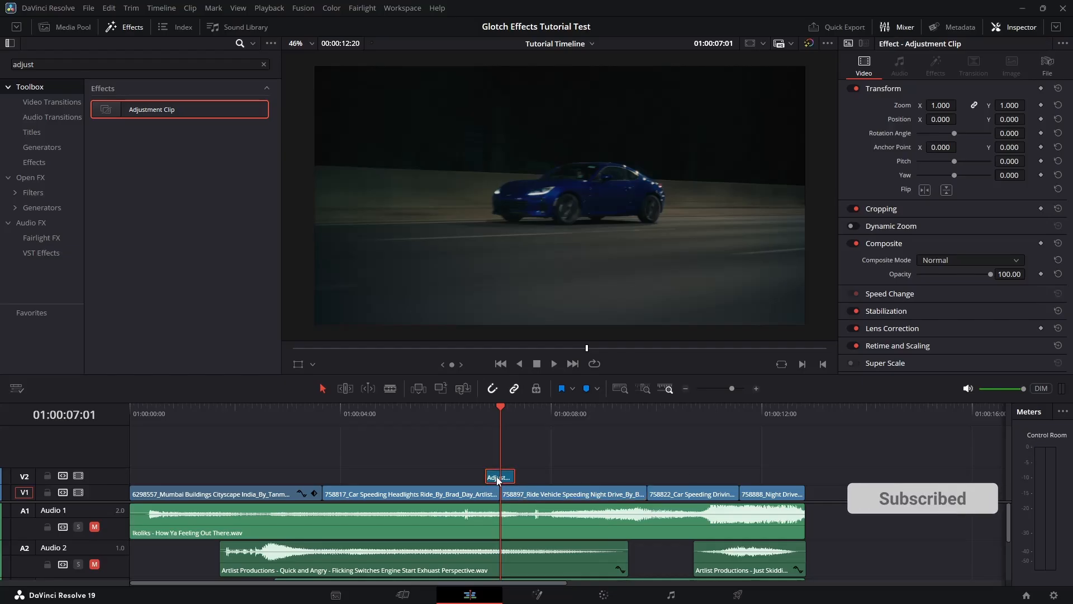
- Open the adjustment clip in Fusion and insert a Transform node after MediaIn1
right_click(496, 476)
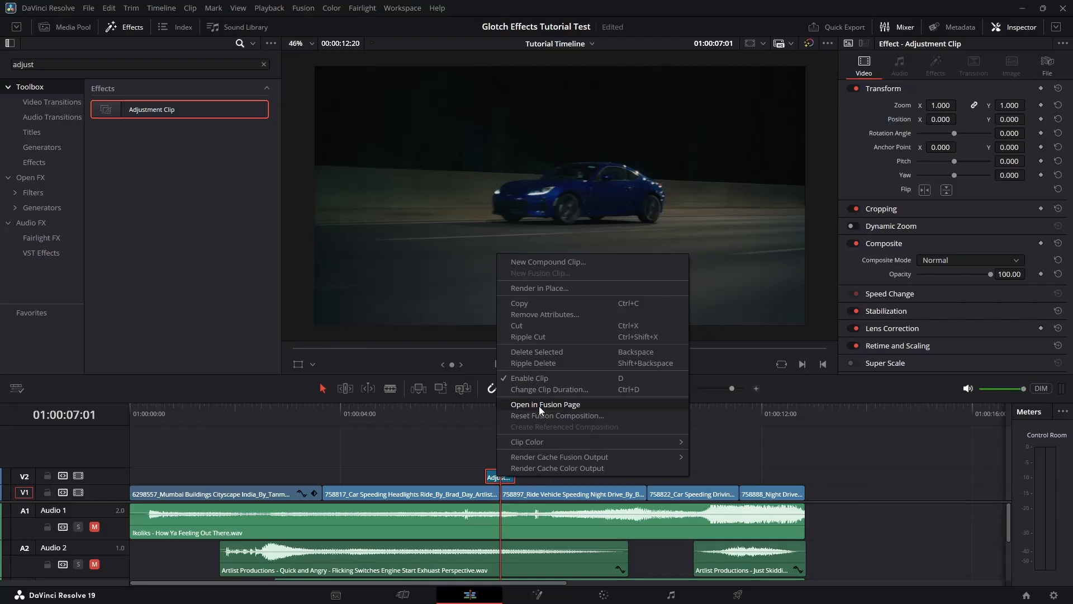
left_click(538, 406)
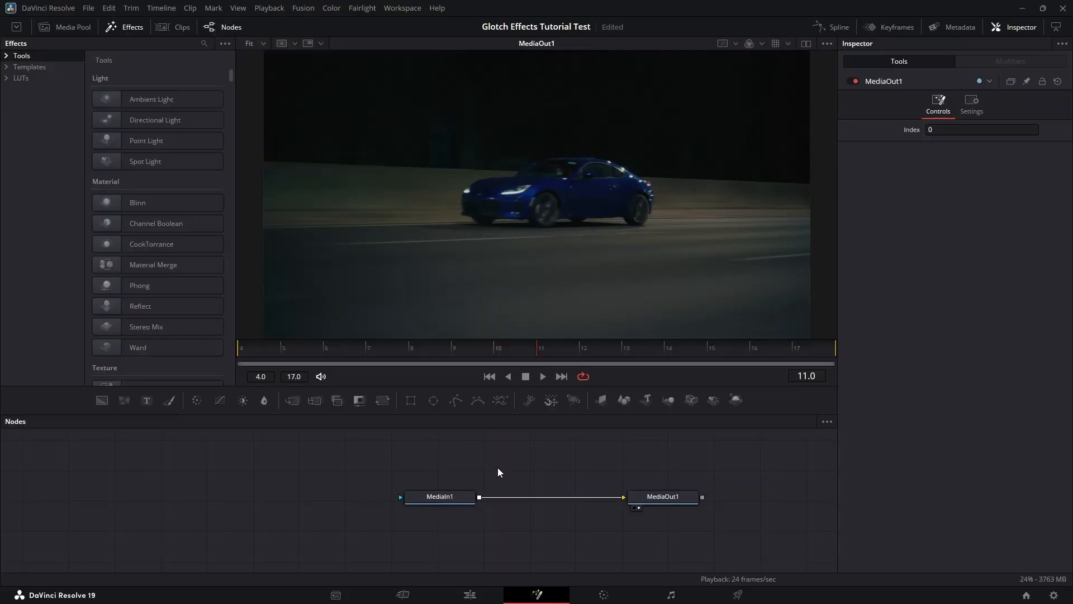
left_click(439, 501)
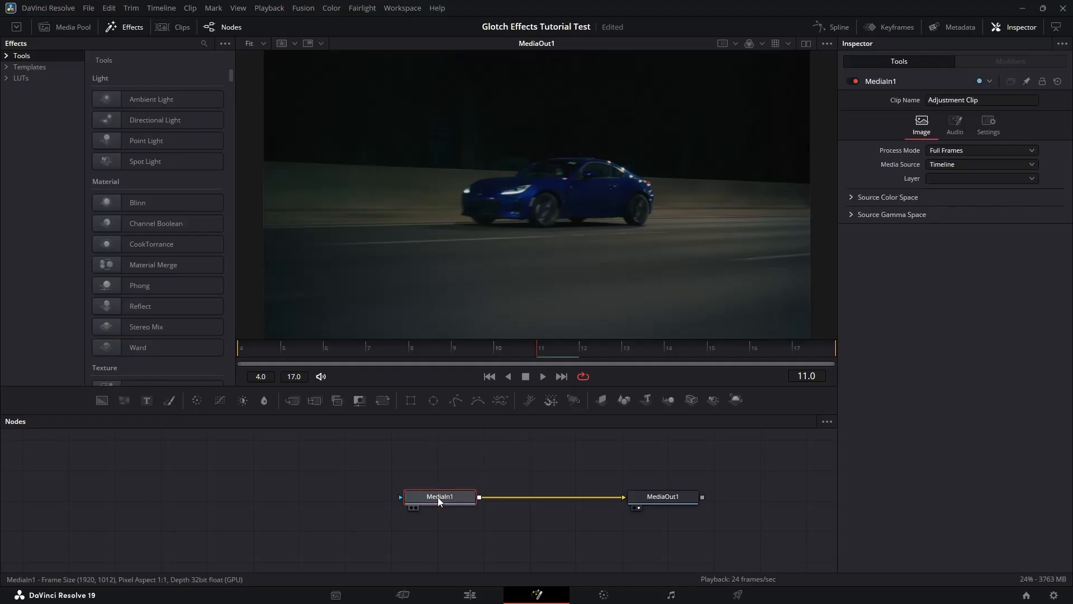
left_click(382, 400)
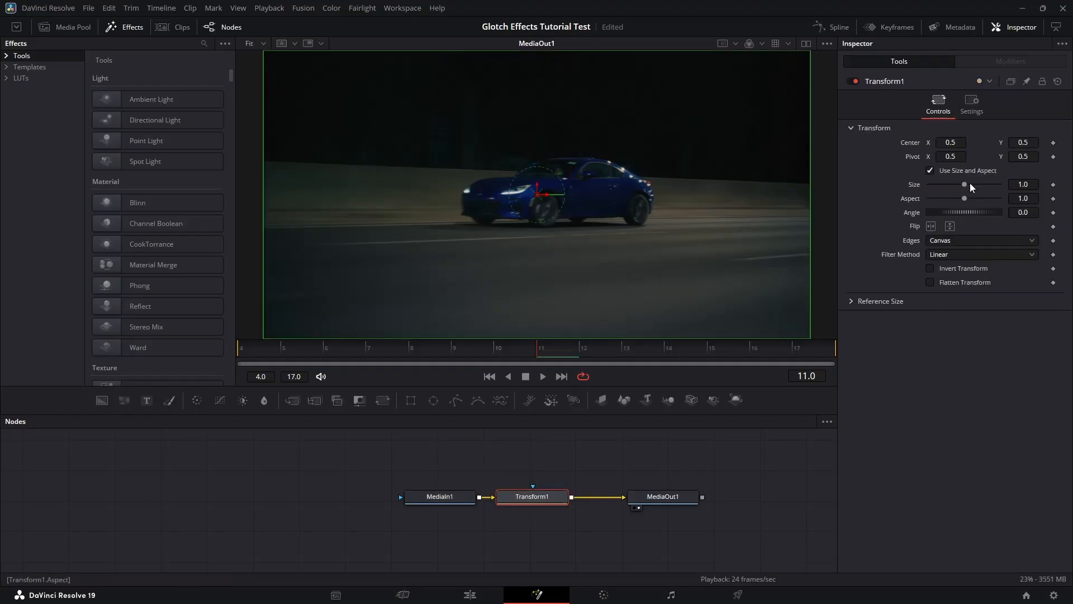
- Limit Transform1 to the red channel only by disabling green and blue processing
left_click(974, 114)
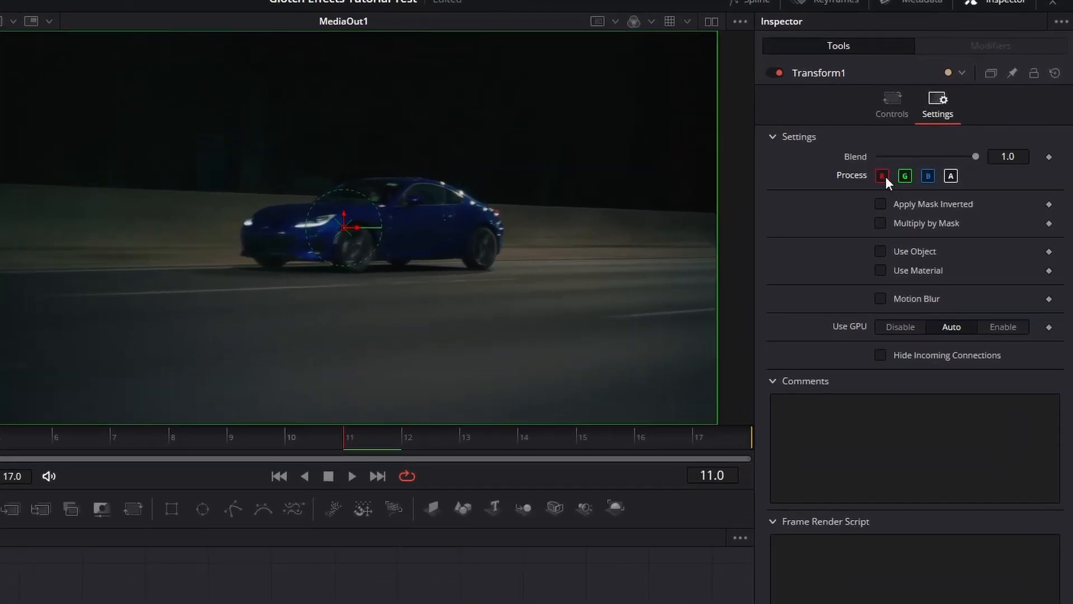
left_click(930, 157)
left_click(878, 189)
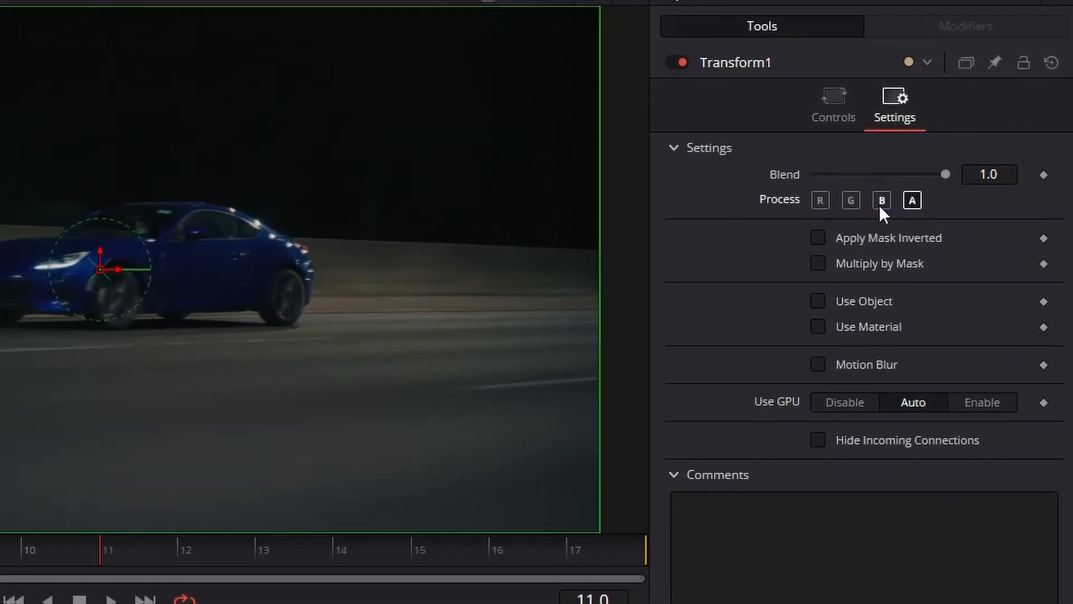
left_click(904, 189)
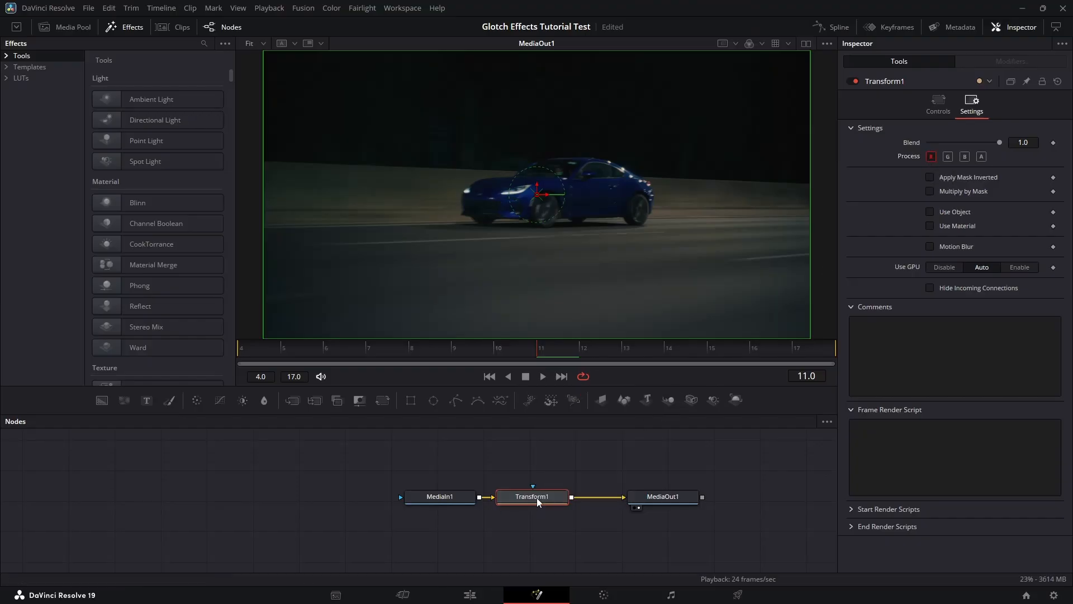
left_click_drag(542, 498, 558, 498)
left_click(575, 472)
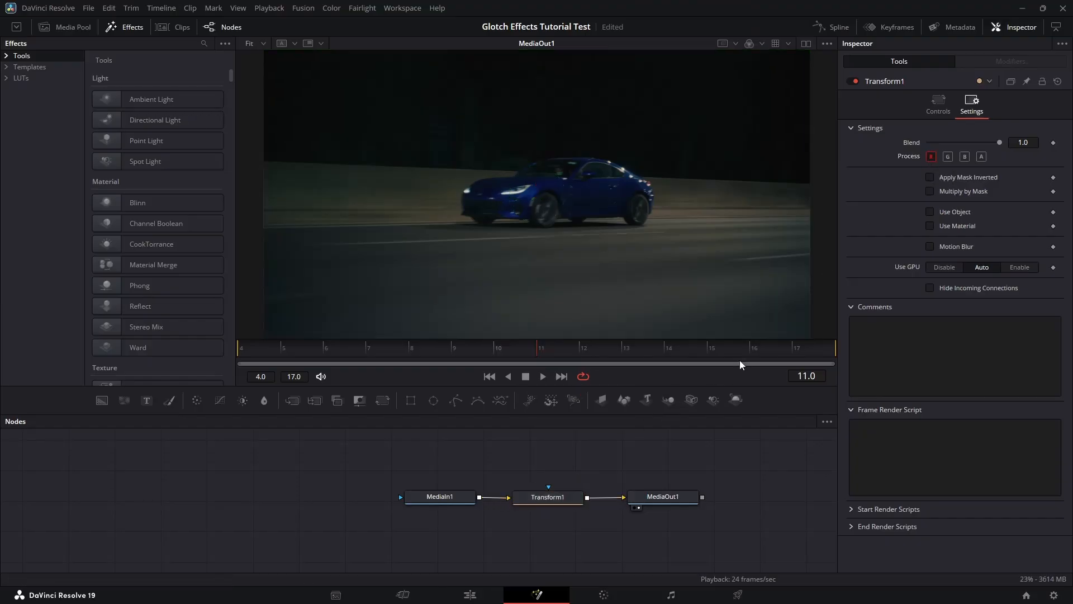
left_click(939, 109)
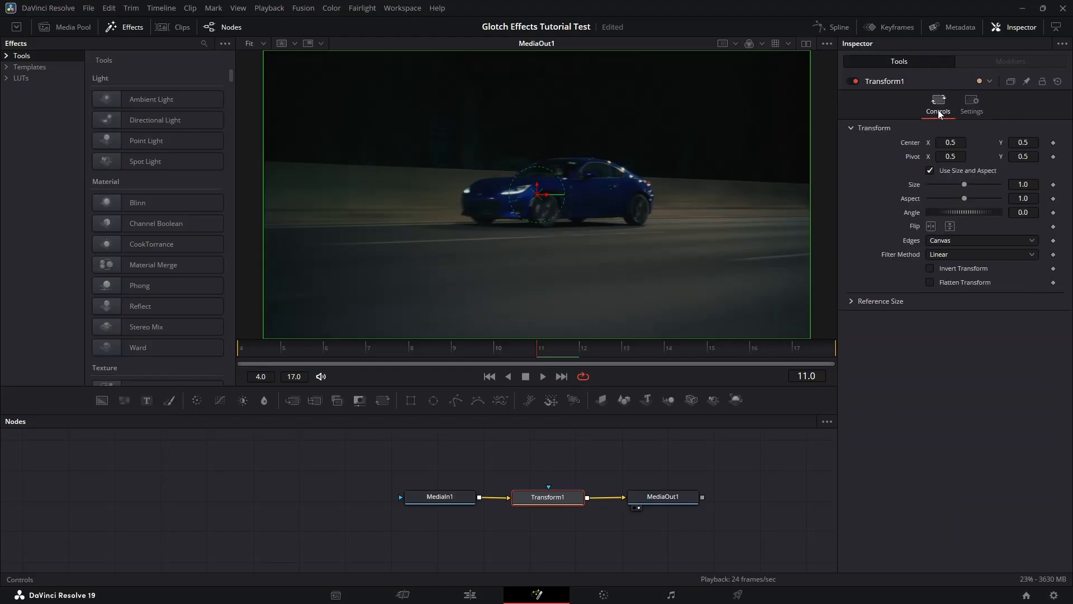
- Test a horizontal red-channel shift and set Transform1 edges to Mirror
left_click_drag(953, 143, 947, 143)
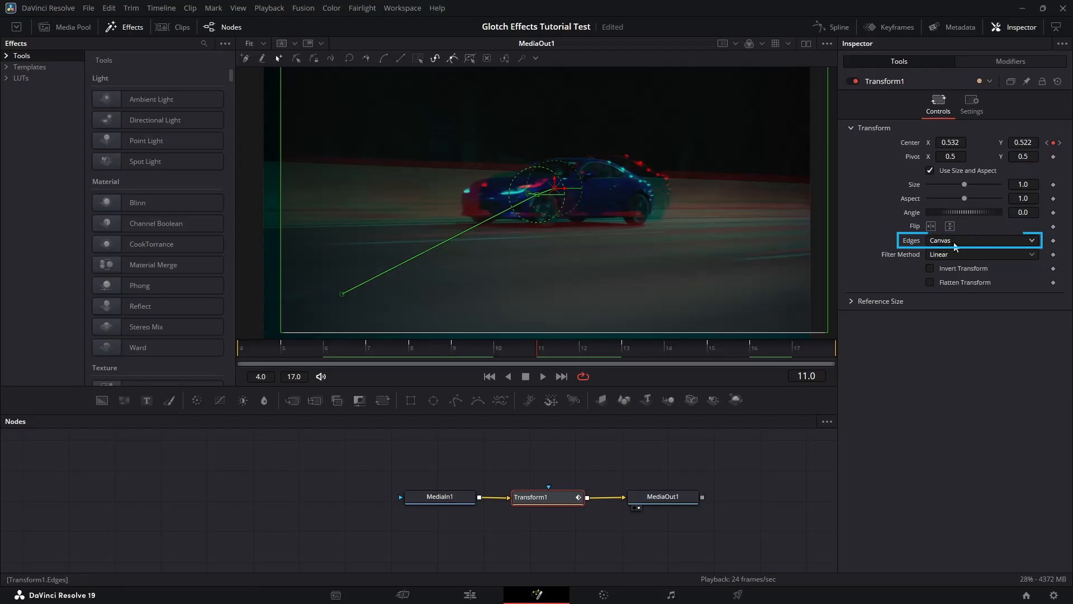
left_click(948, 241)
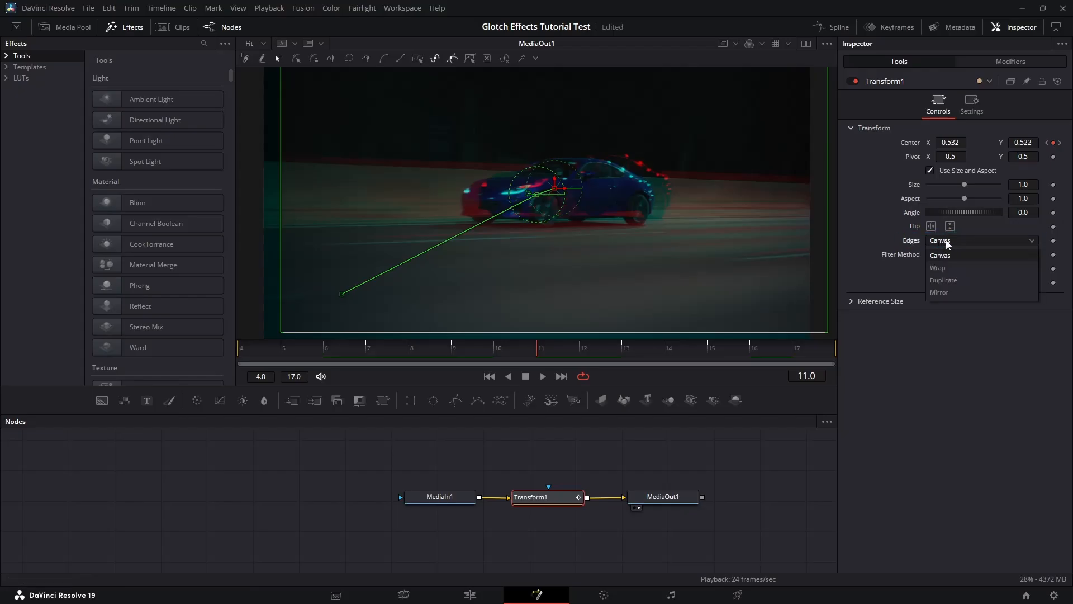
left_click(939, 292)
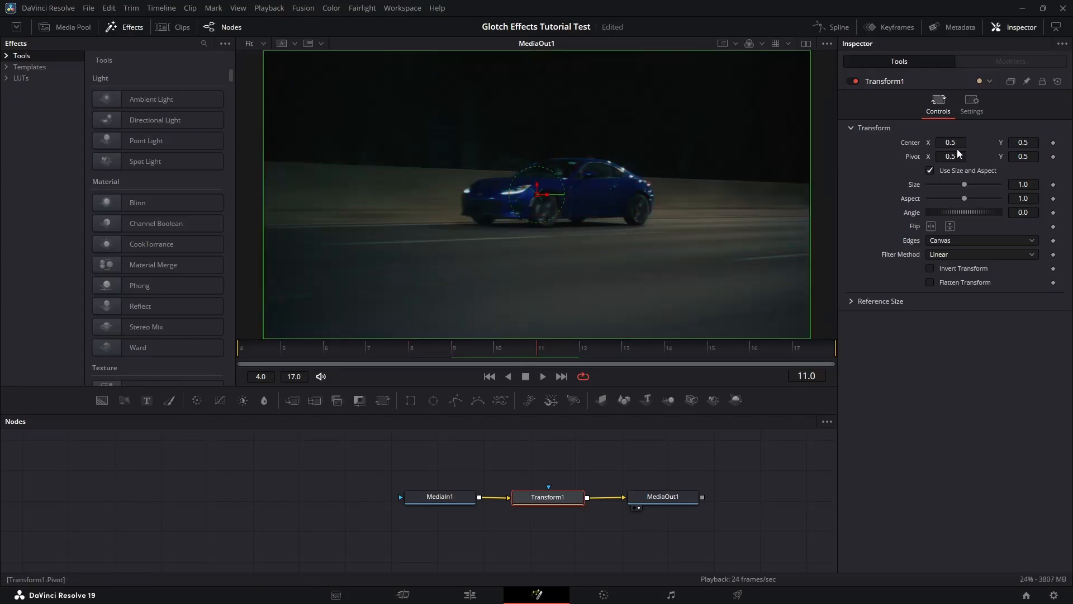
- Keyframe Transform1 Center at frame 11 with X offset to 0.532, comparing frames 10 and 11
left_click(955, 144)
left_click(1054, 144)
left_click_drag(955, 144, 1038, 143)
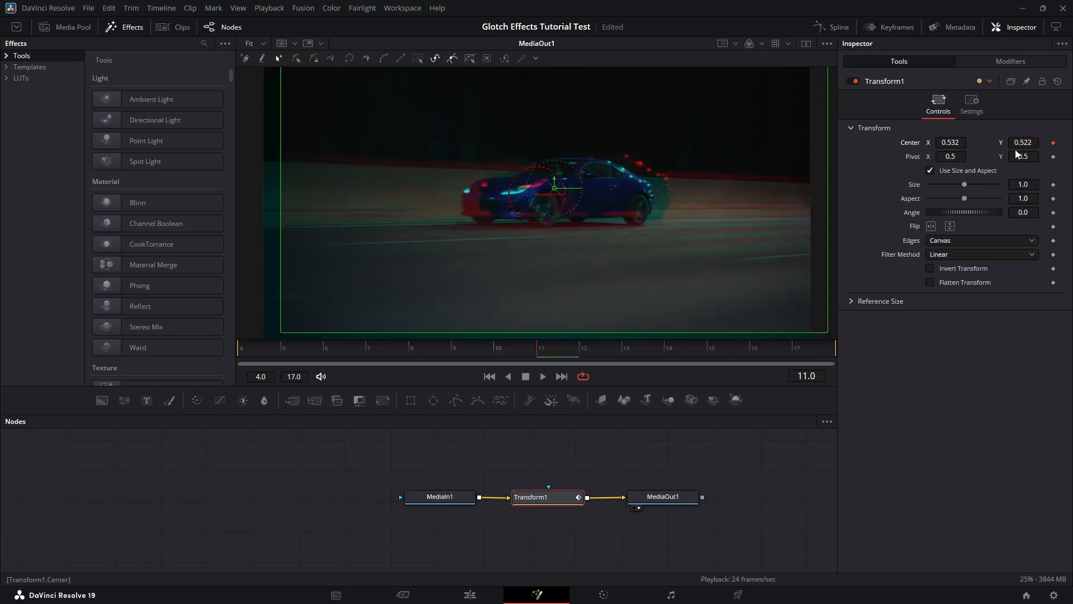
left_click(514, 352)
left_click(540, 352)
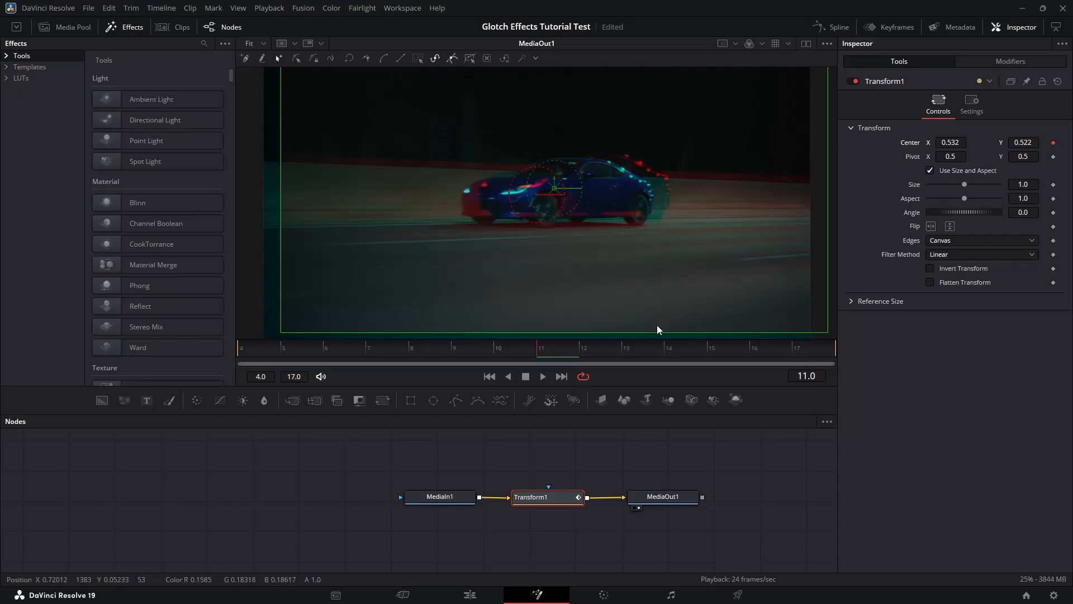
- Keyframe Transform1 Center back to 0.5, 0.5 at frame 13
key("Right")
key("Right")
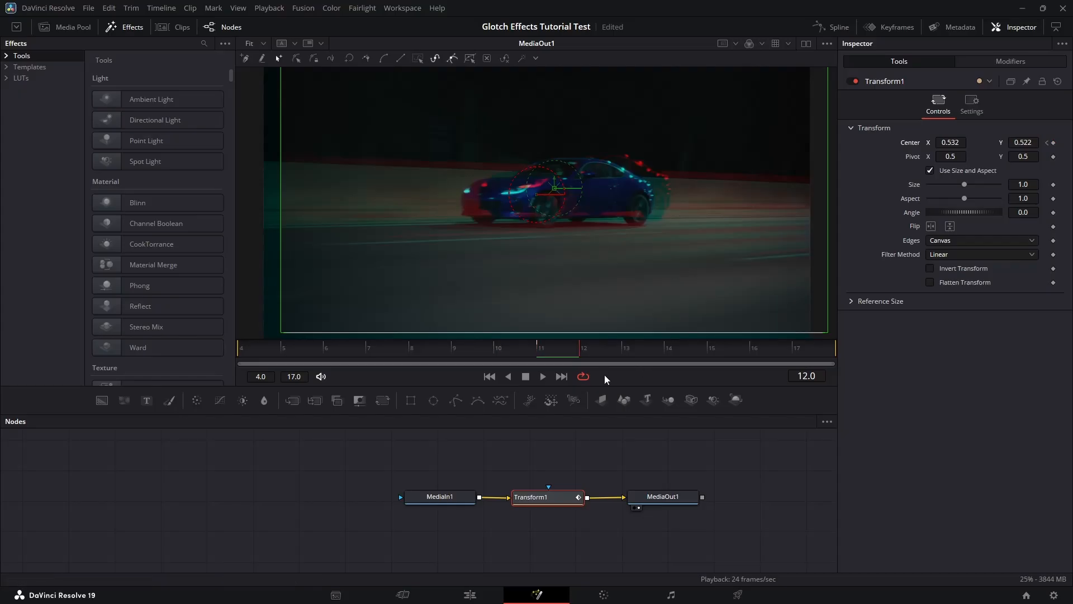
double_click(950, 142)
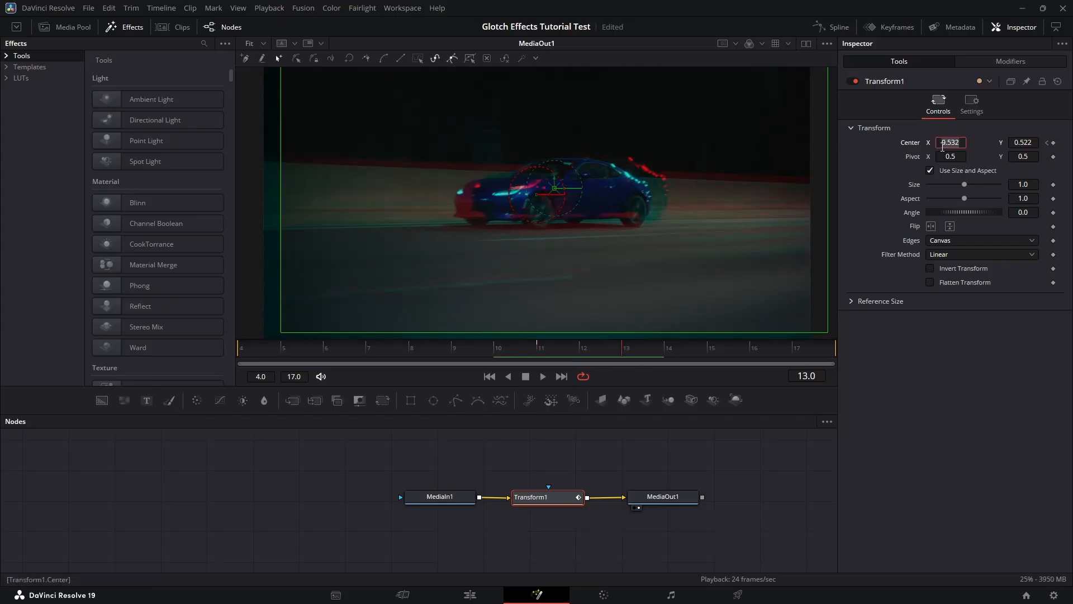
type("0.5")
key("Tab")
key("BackSpace")
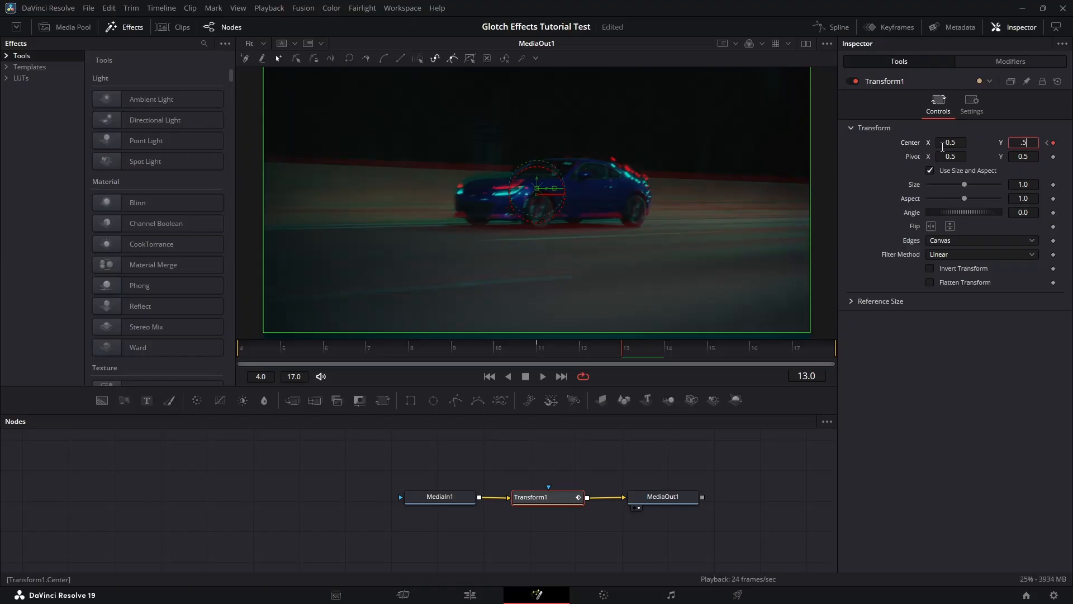
type(".5")
key("Tab")
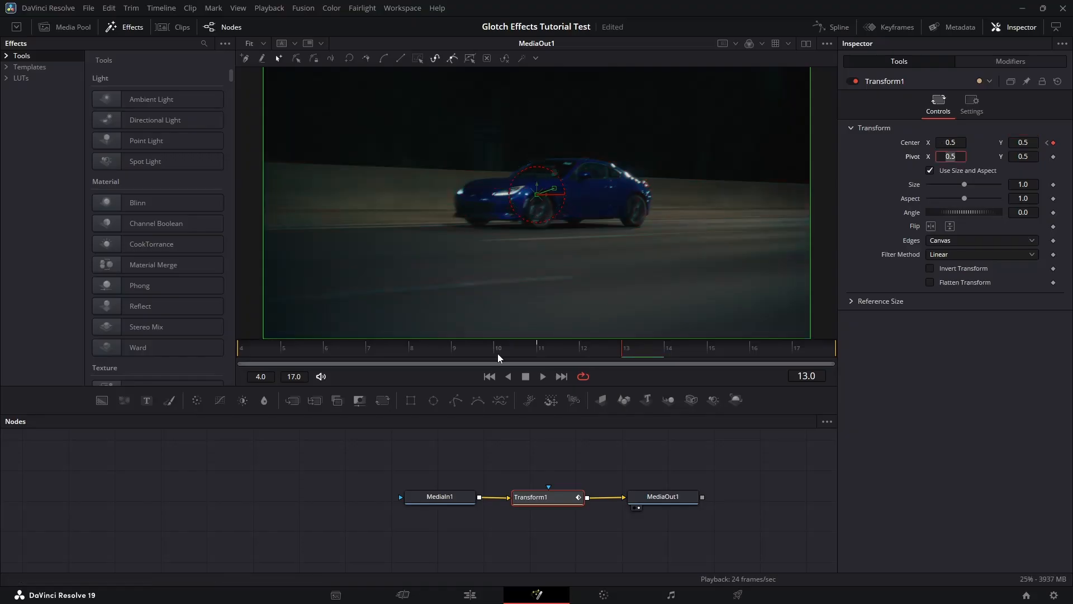
- Add Center keyframes at frames 5 and 7 with X and Y returned to 0.5
left_click(436, 358)
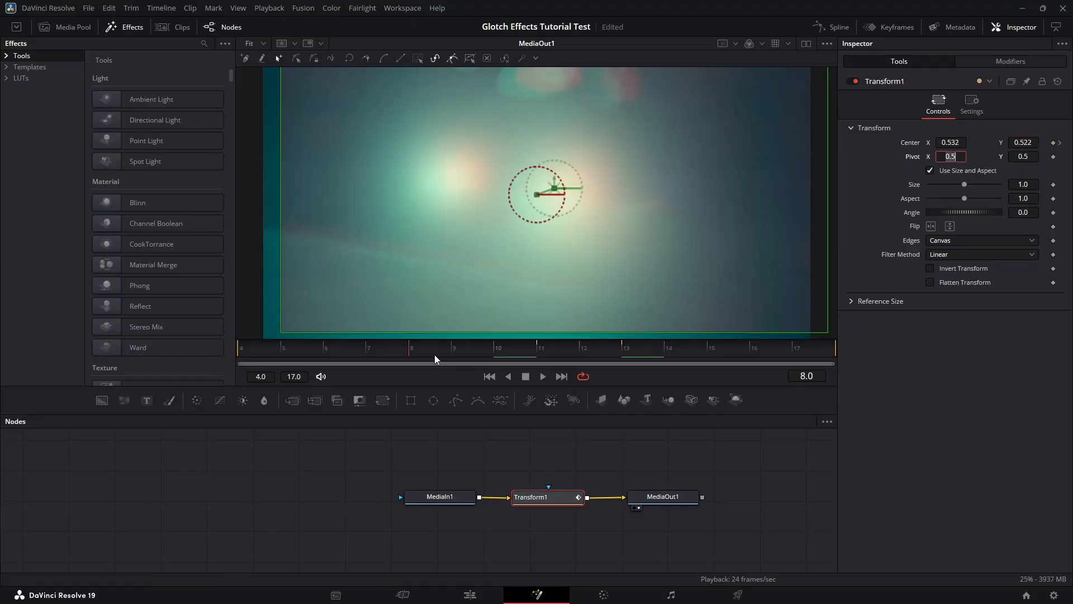
left_click(952, 135)
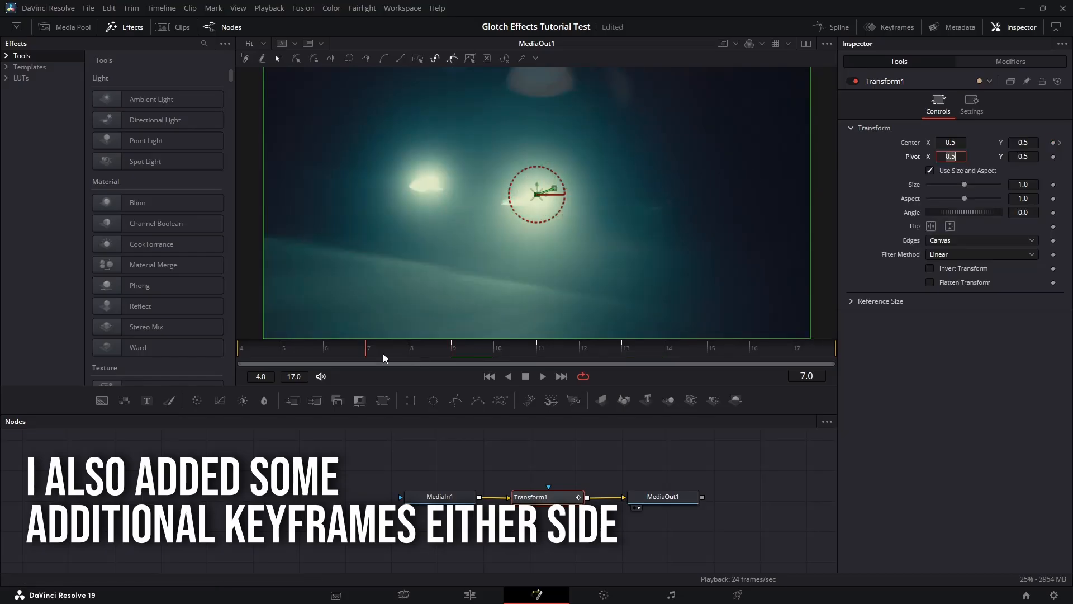
left_click(281, 352)
left_click(1053, 143)
left_click(366, 353)
left_click_drag(951, 142, 916, 142)
left_click_drag(1022, 142, 984, 143)
left_click(409, 353)
double_click(953, 143)
type(".")
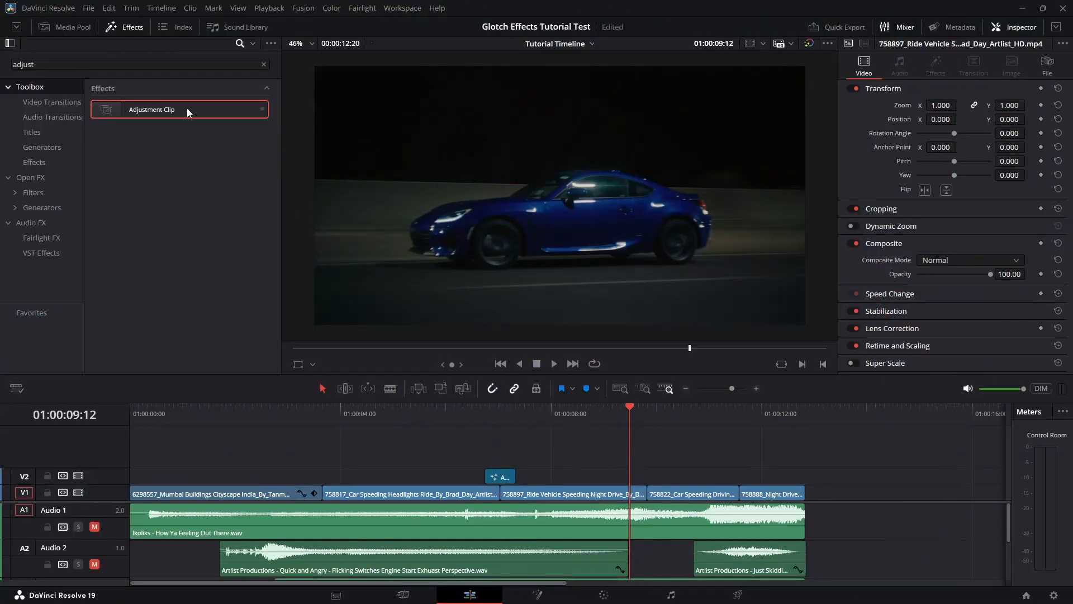
- Add a second Adjustment Clip on V2, trim it short, then extend its end by one frame
left_click_drag(187, 113, 629, 473)
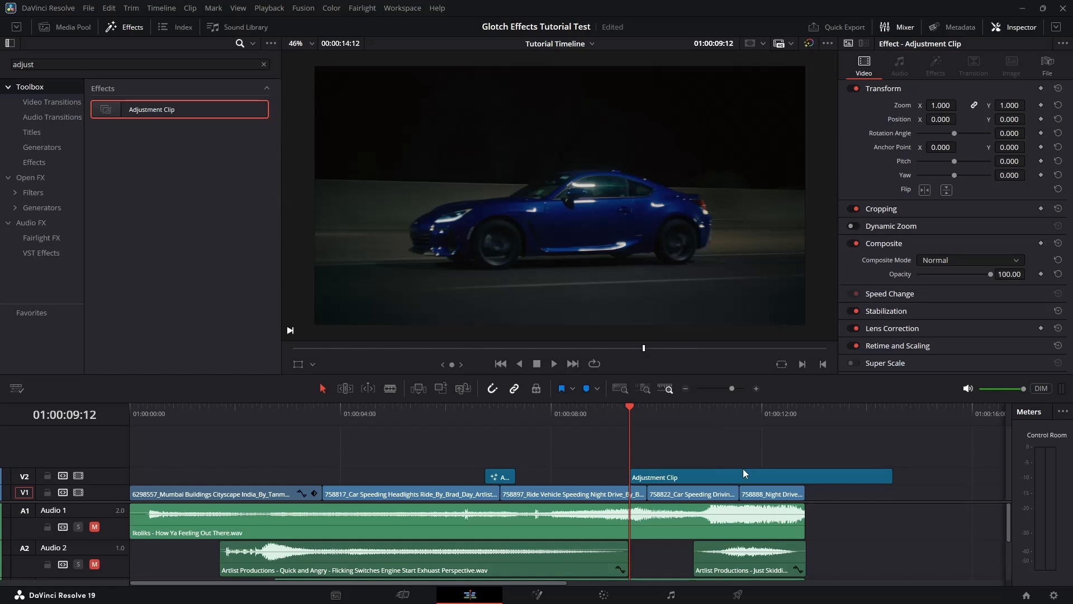
left_click_drag(889, 475, 644, 479)
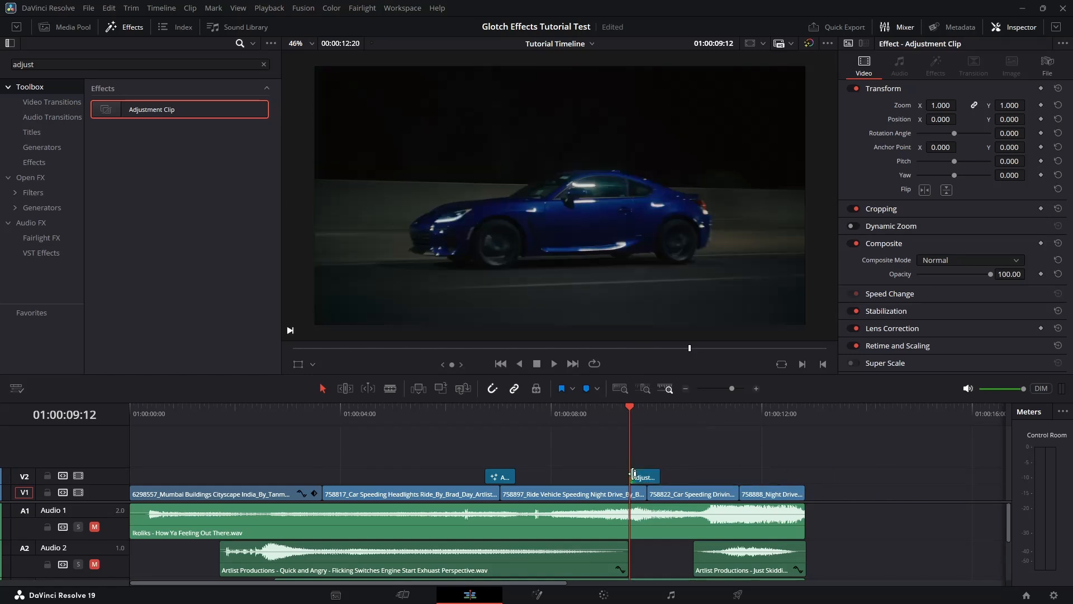
left_click(646, 413)
left_click_drag(659, 476, 662, 476)
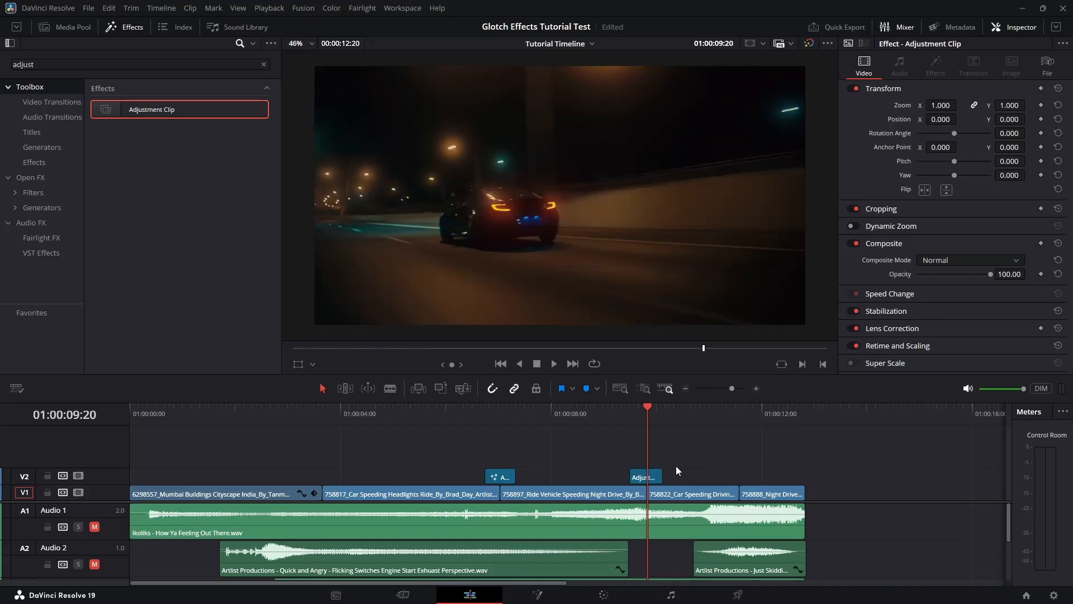
- Open the second adjustment clip in Fusion and insert a Displace node after MediaIn1
right_click(648, 475)
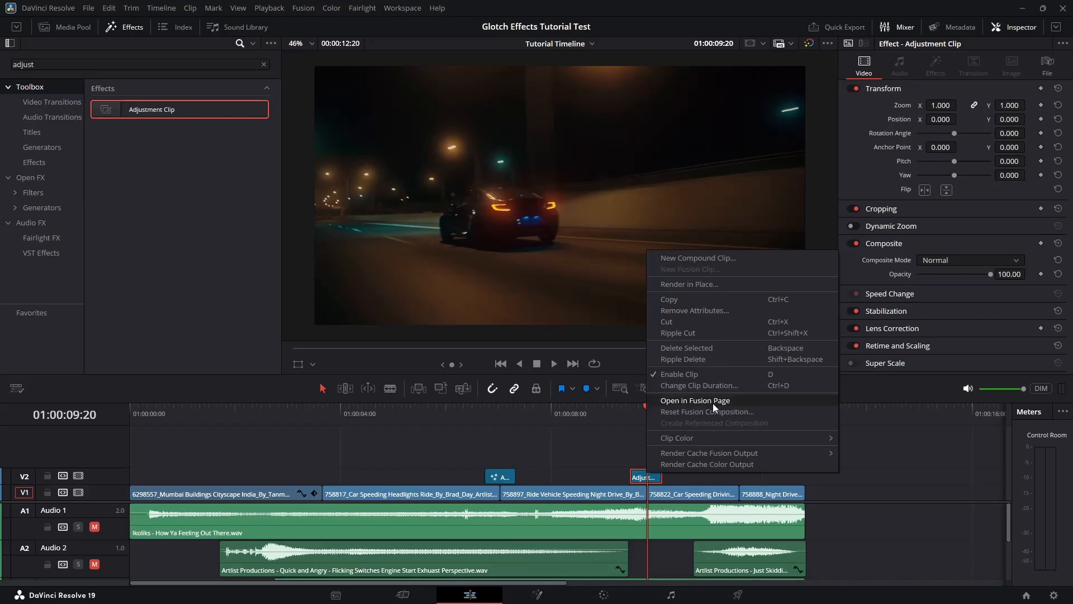
left_click(698, 400)
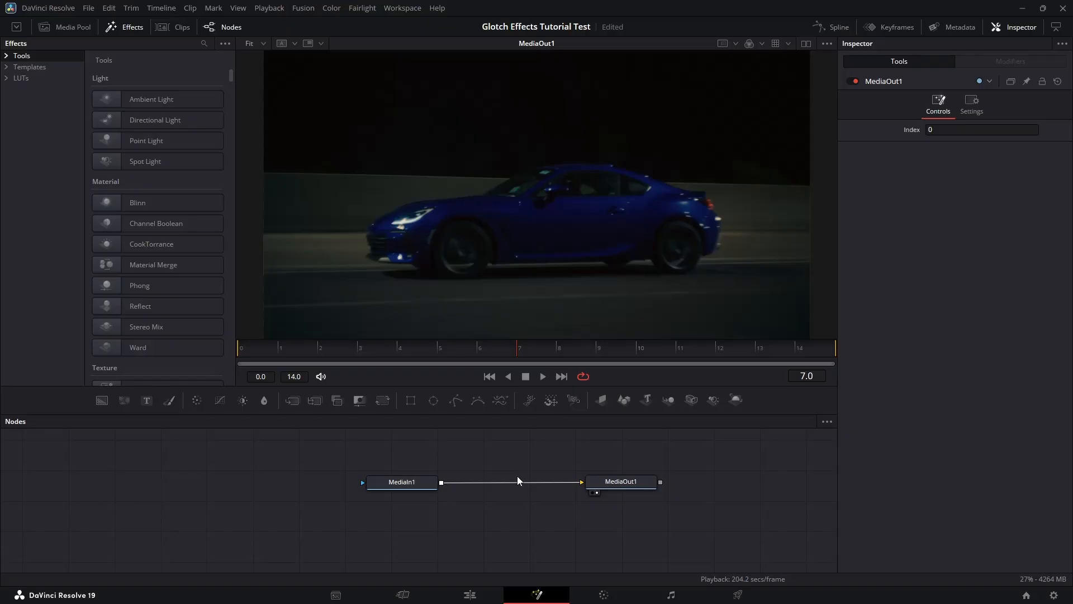
left_click(401, 482)
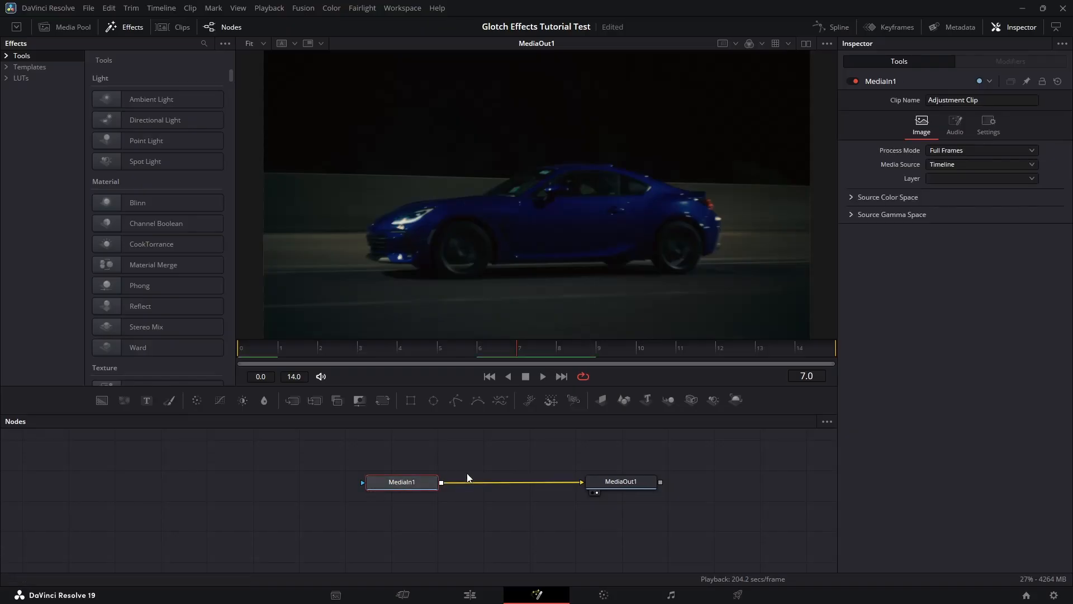
key("shift+space")
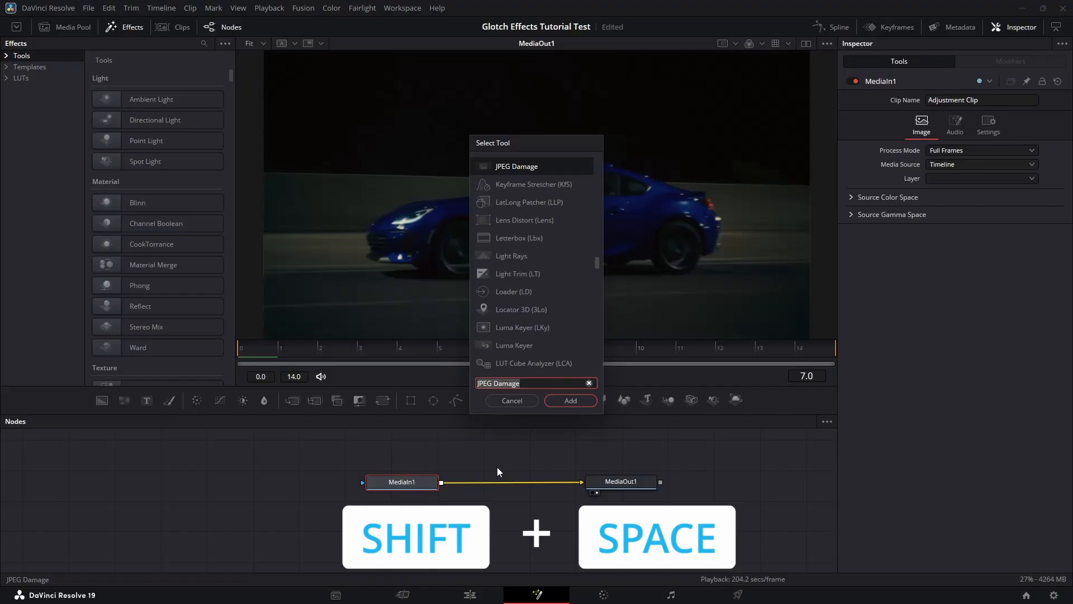
type("Displ")
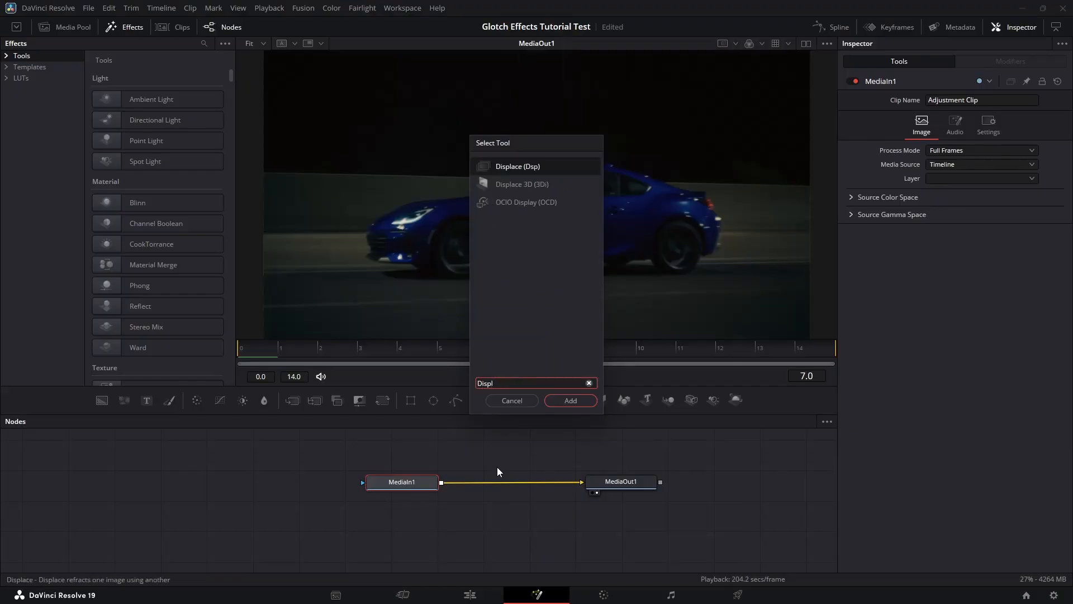
key("Return")
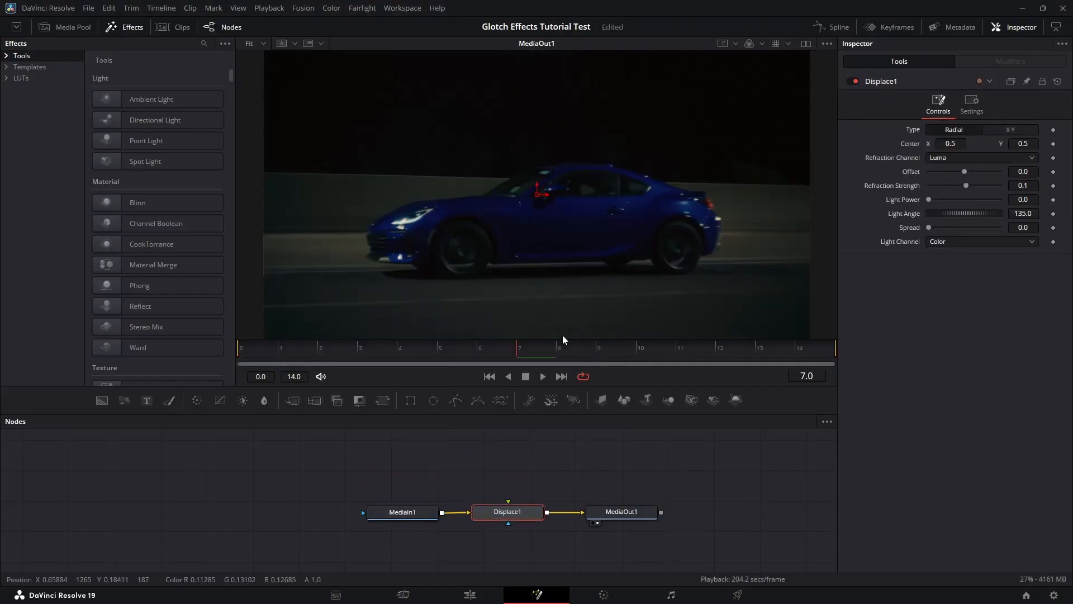
left_click(546, 461)
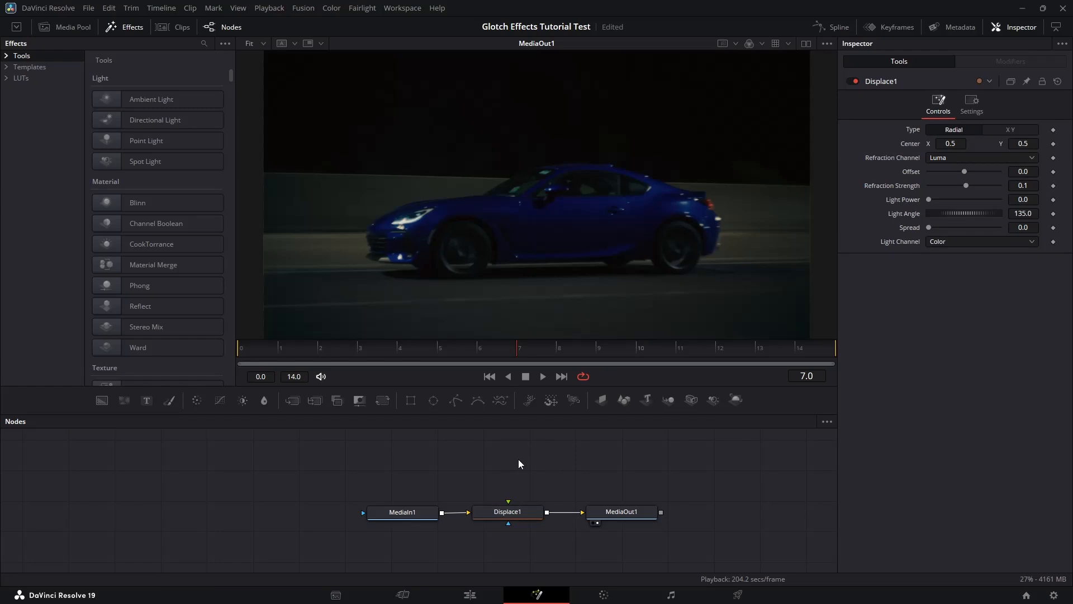
- Add a FastNoise node, wire it into Displace1's foreground input, and view it in viewer 1
key("shift+space")
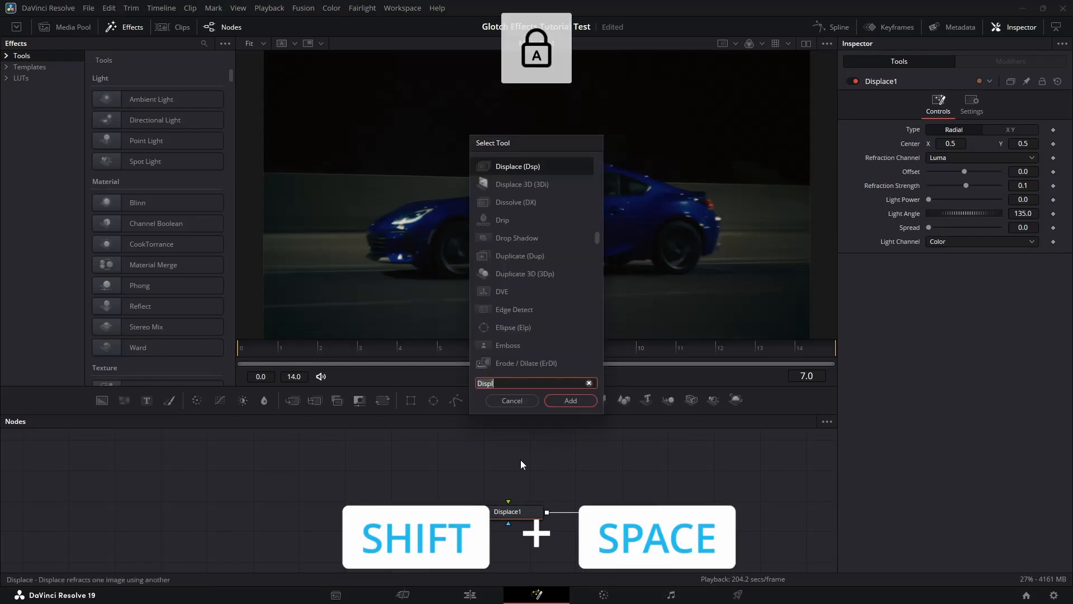
type("FN")
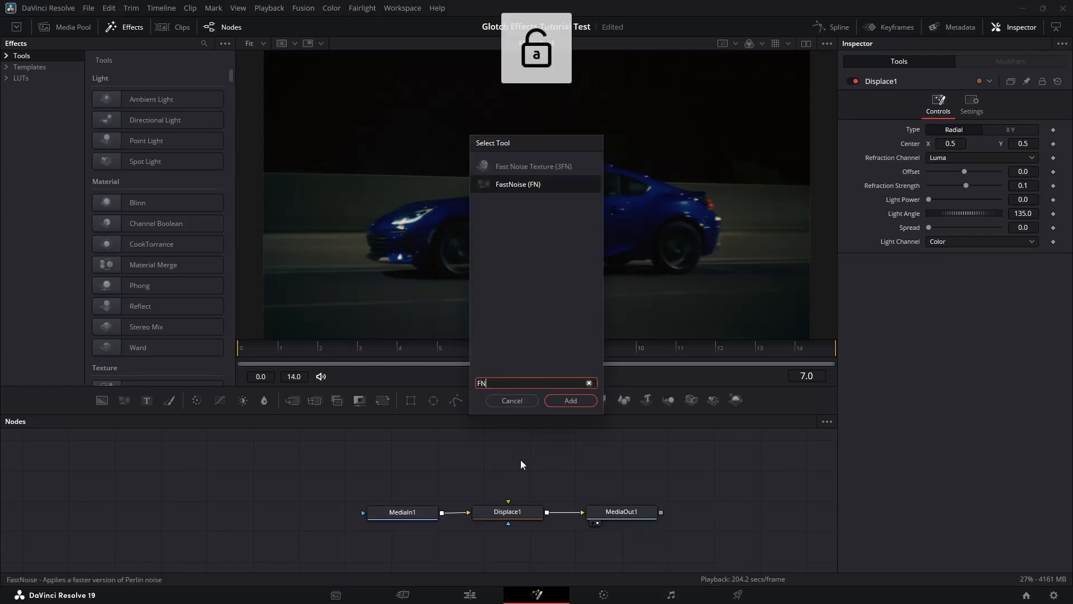
left_click(582, 404)
left_click_drag(546, 454, 555, 459)
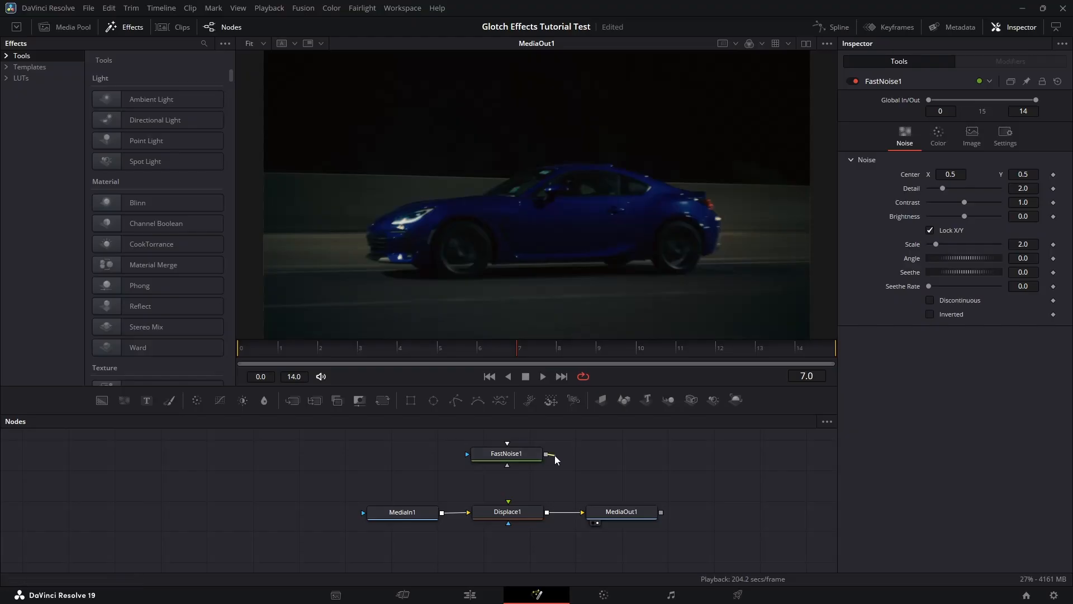
left_click_drag(518, 497, 509, 502)
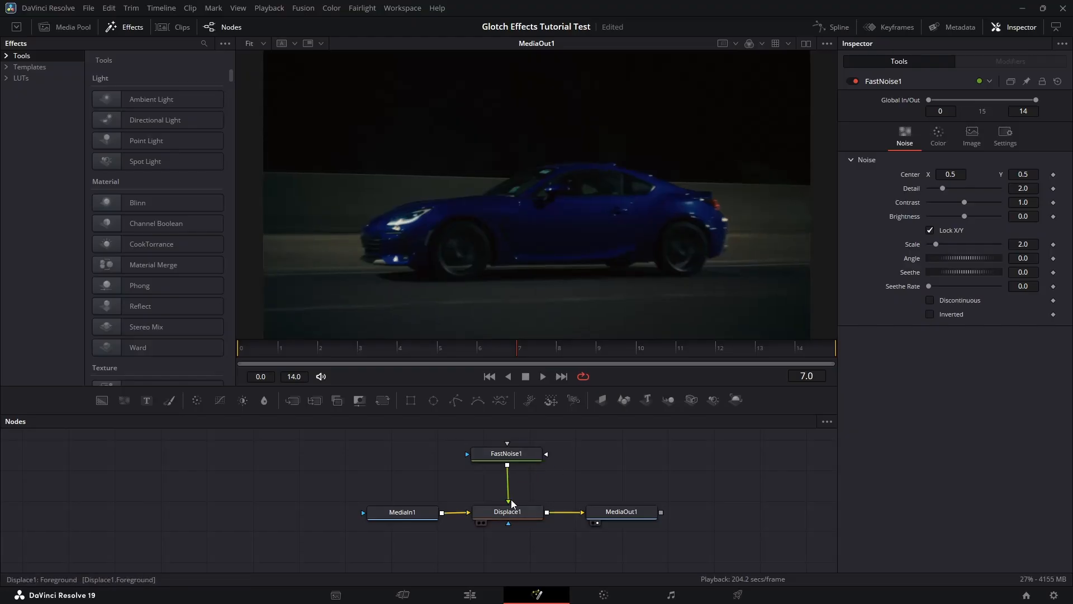
left_click(524, 461)
key("1")
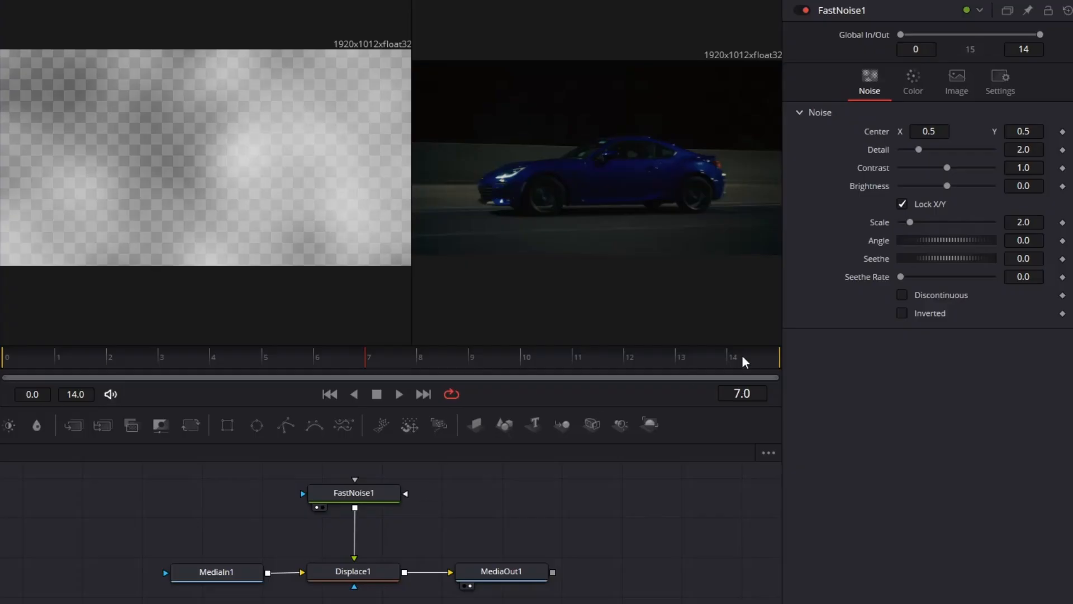
- Set FastNoise1 Detail to 7, Scale to 13.54 and Contrast to 2
left_click_drag(927, 151, 961, 153)
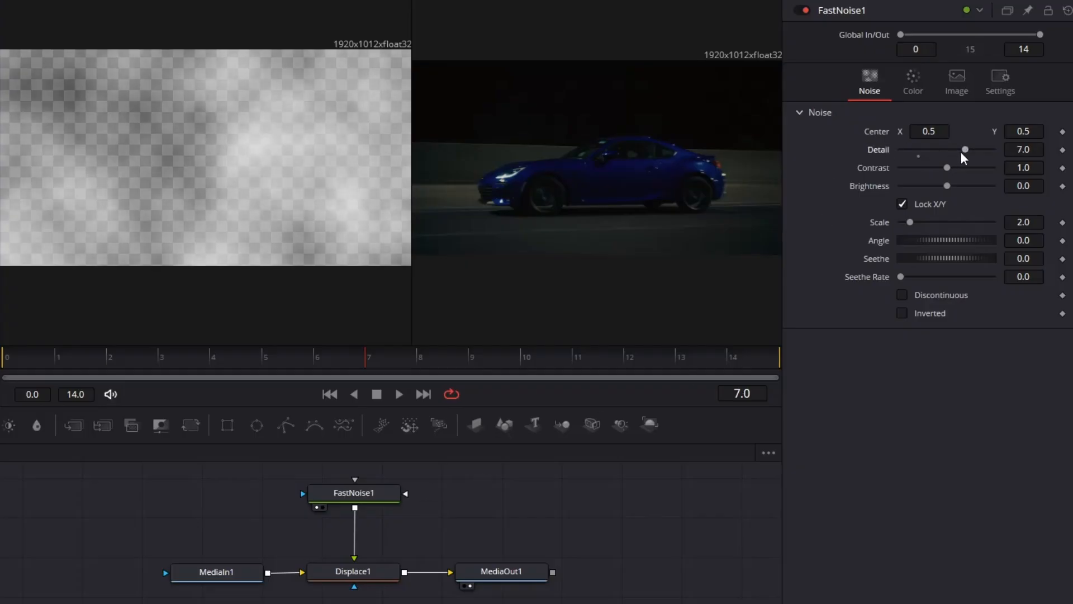
left_click_drag(910, 222, 962, 223)
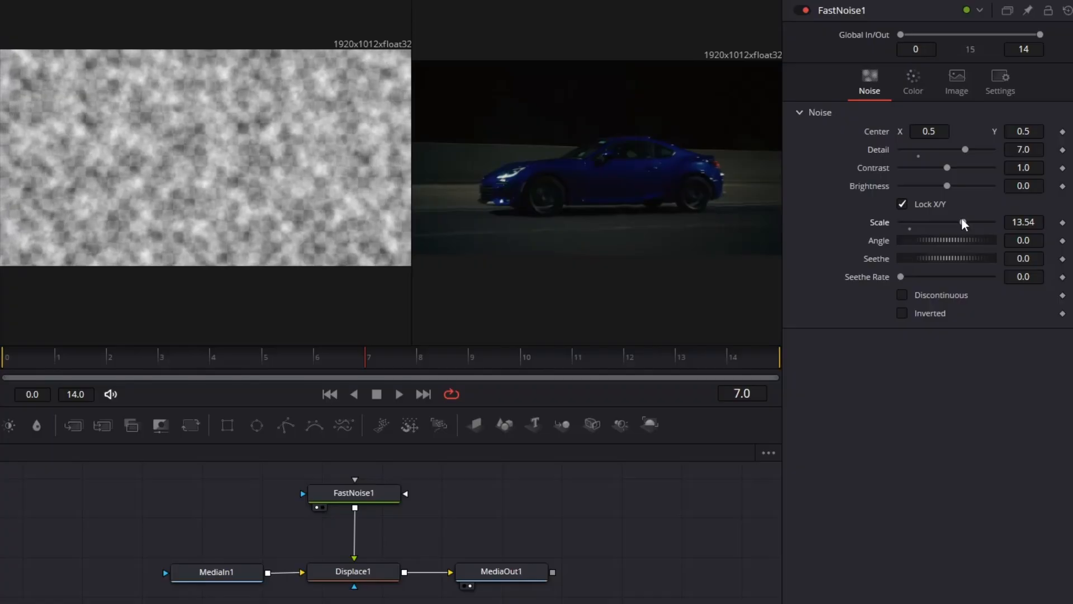
left_click_drag(932, 154, 908, 149)
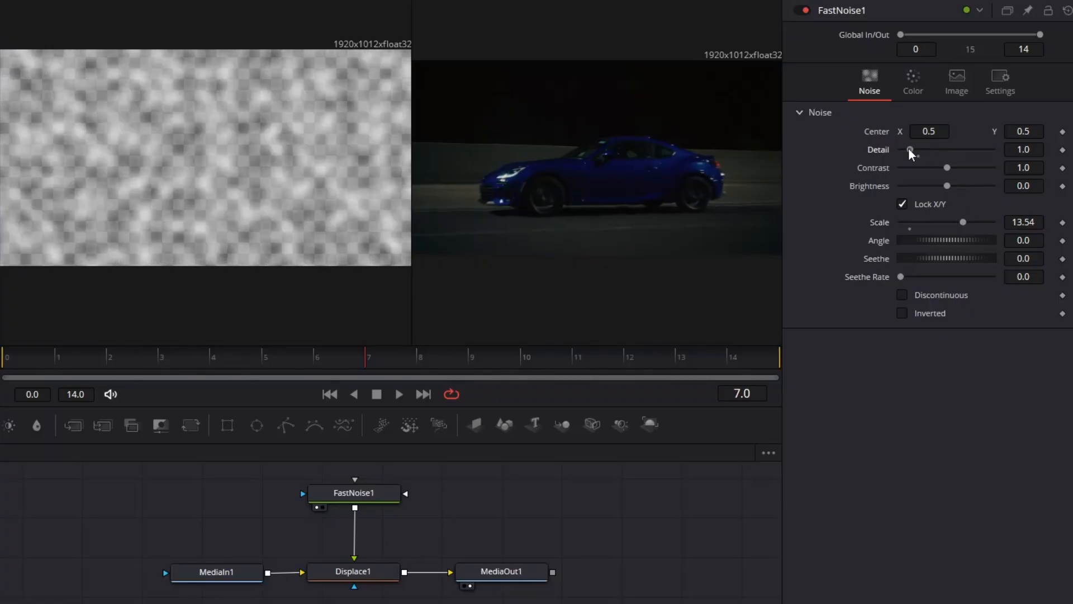
left_click(945, 147)
left_click(945, 148)
left_click(977, 149)
left_click(978, 148)
left_click(978, 148)
left_click(978, 149)
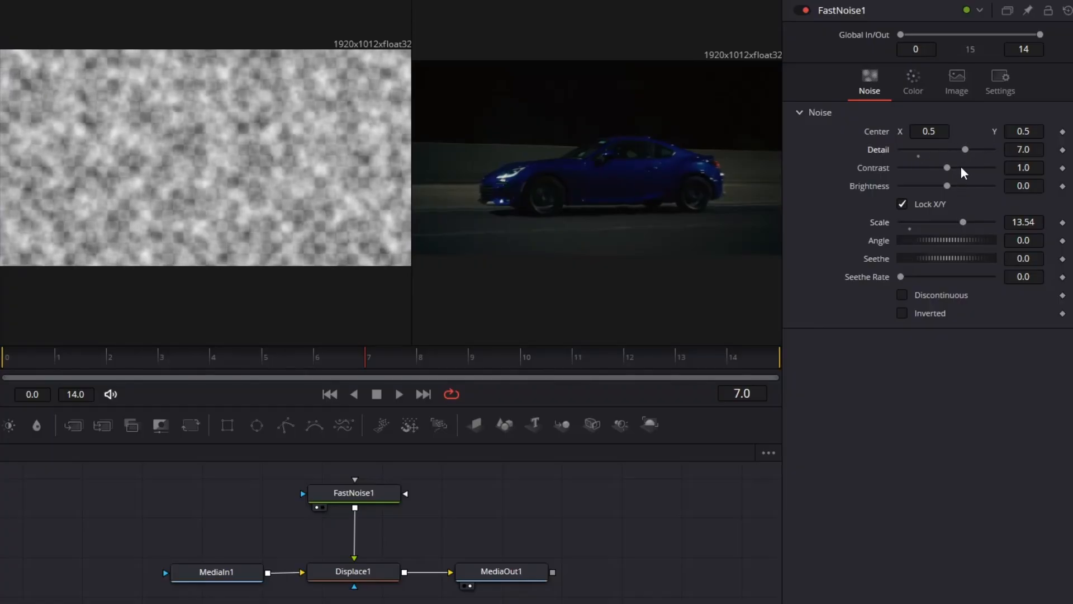
left_click(961, 167)
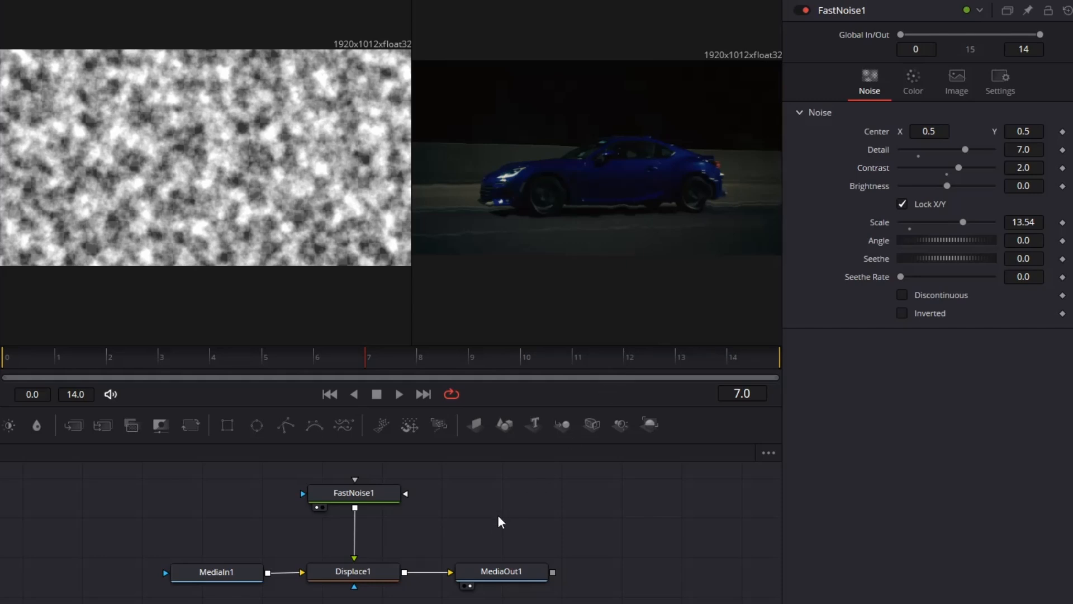
left_click_drag(372, 489, 372, 493)
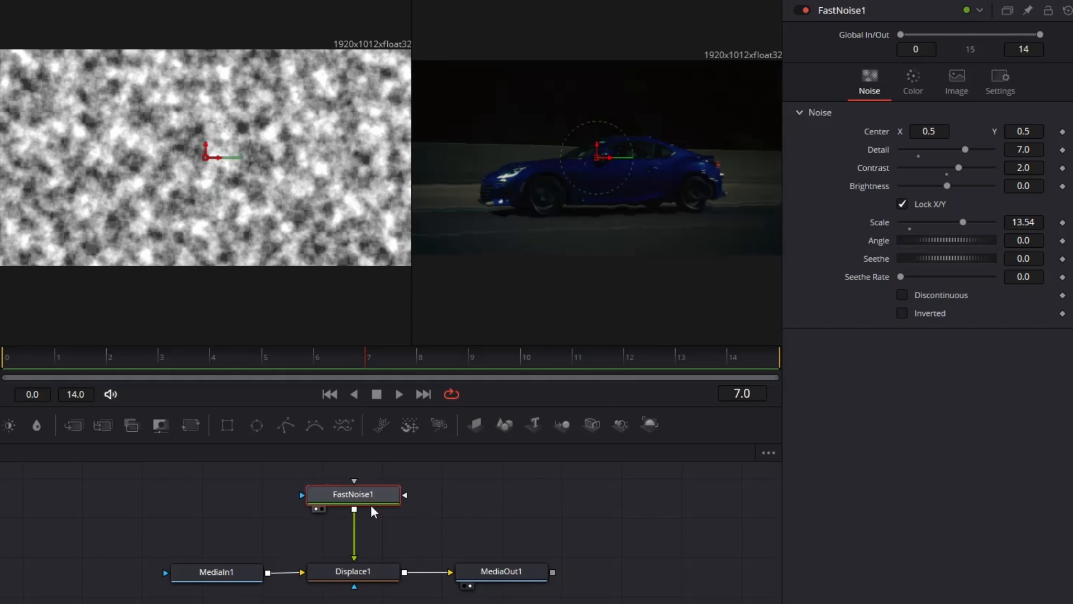
left_click(353, 571)
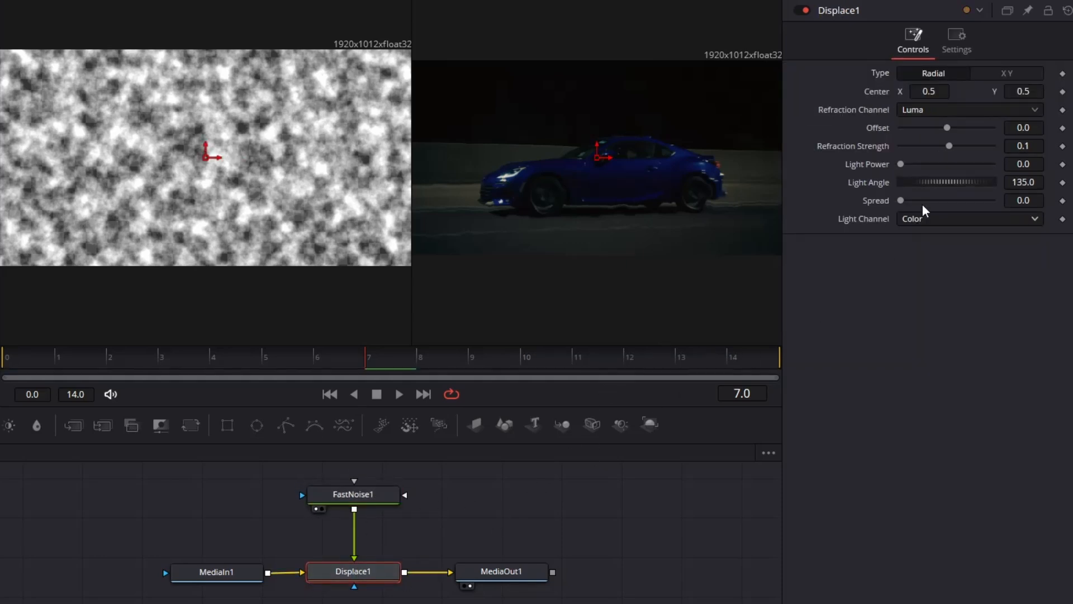
- Raise Displace1 strength to 0.41 with Luma refraction, reviewing its settings before reselecting FastNoise1
mouse_move(948, 147)
left_mouse_down()
mouse_move(964, 149)
mouse_move(950, 162)
left_mouse_up()
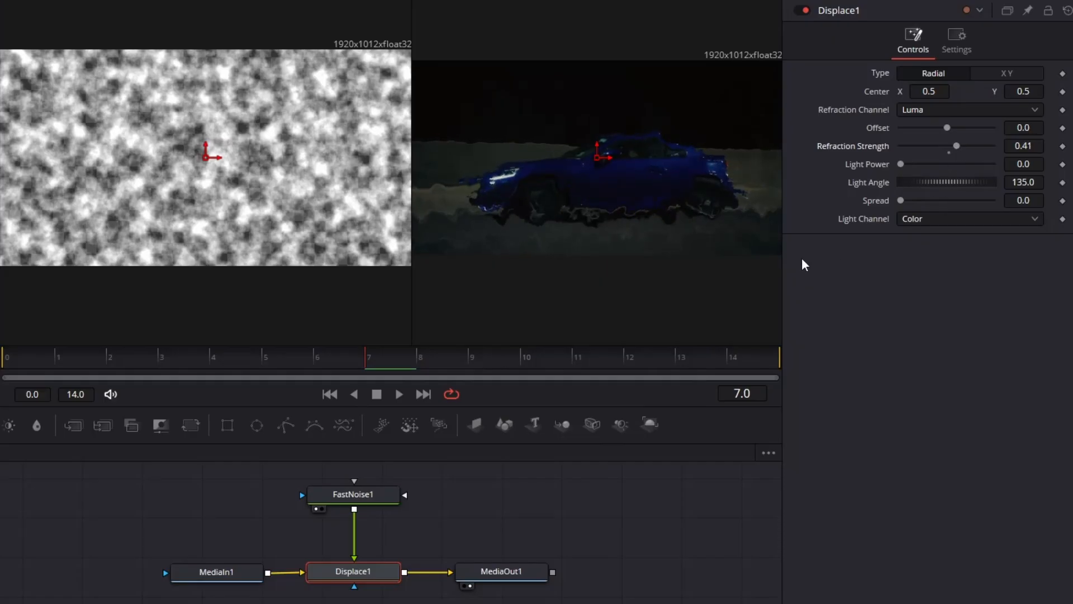
left_click(947, 112)
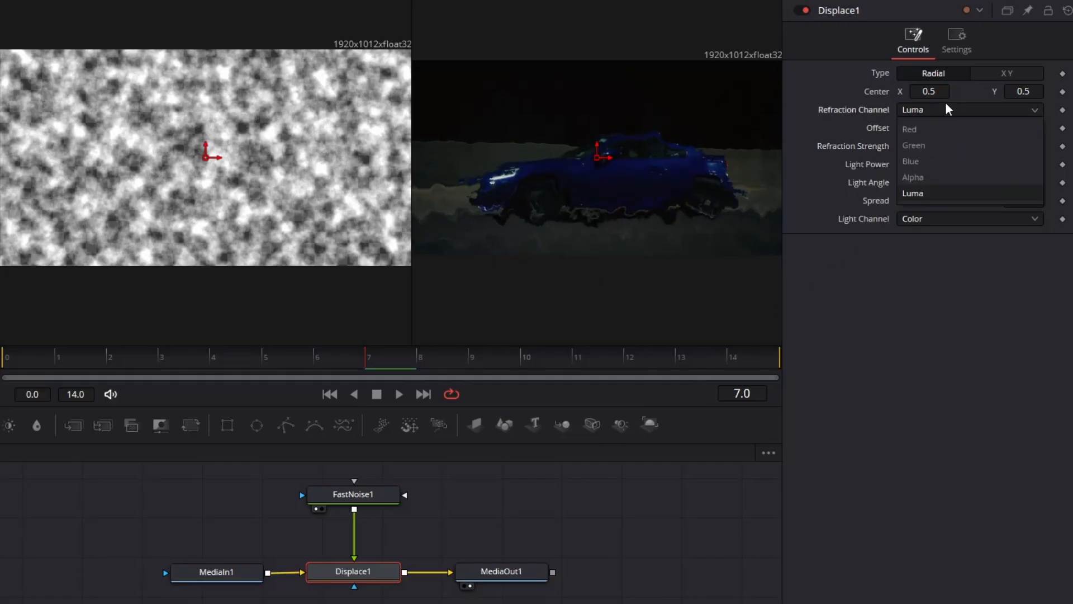
left_click(930, 194)
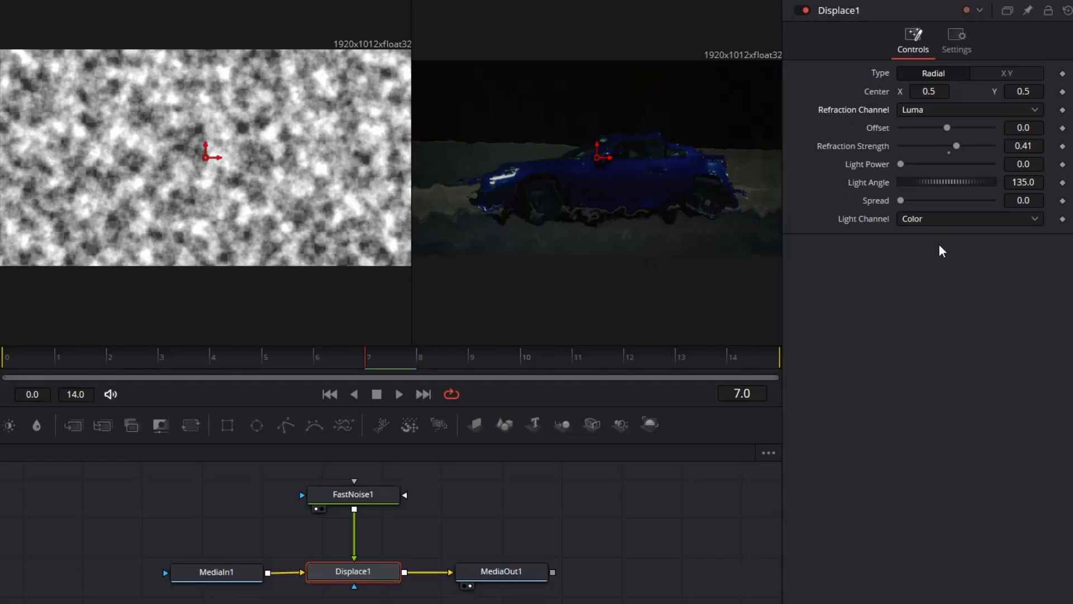
left_click(940, 53)
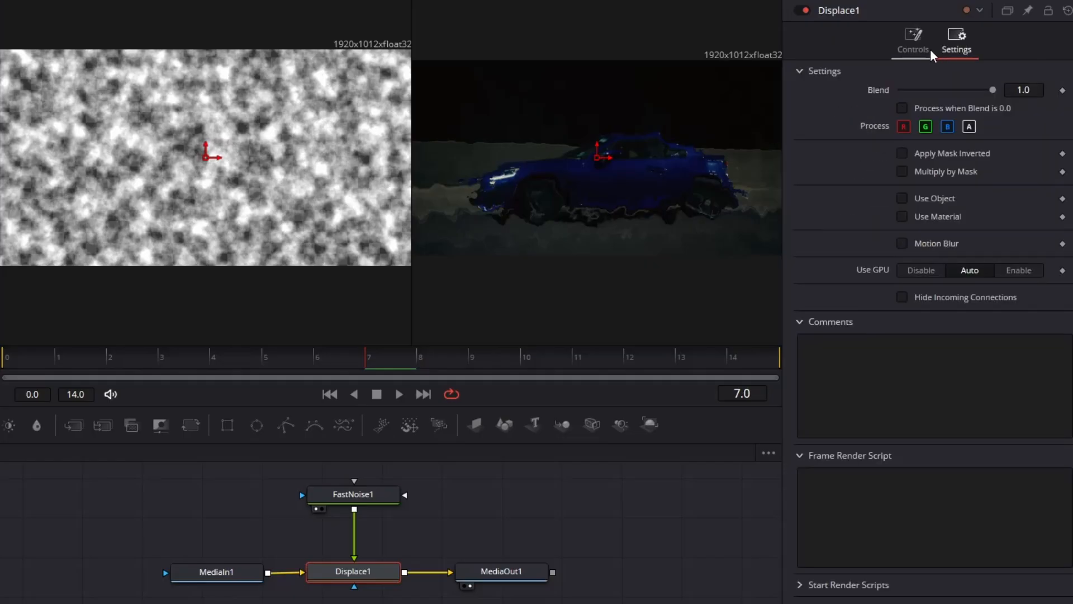
left_click(930, 48)
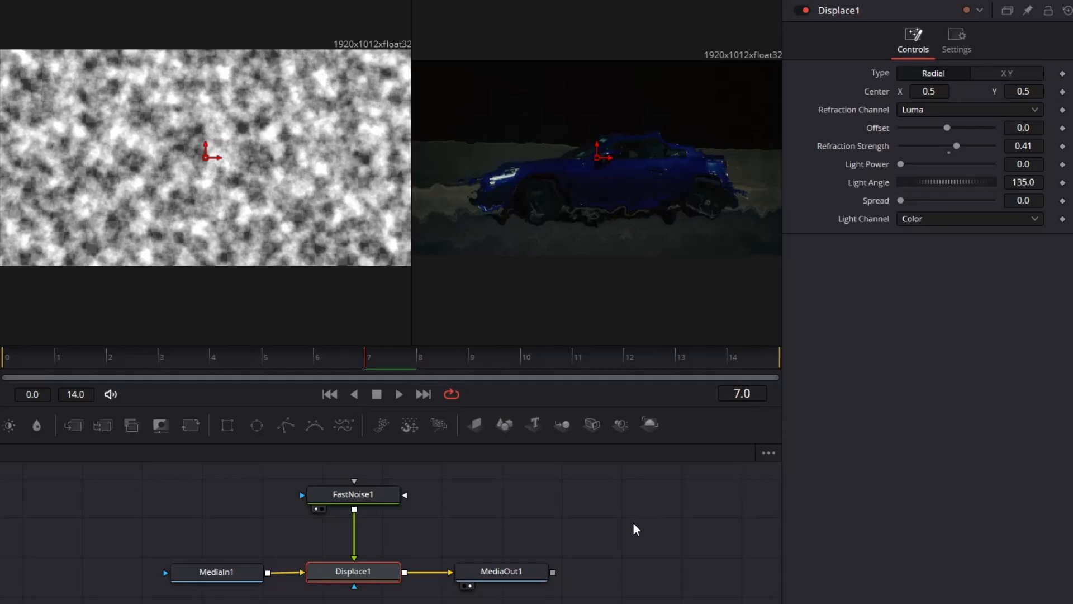
left_click(366, 496)
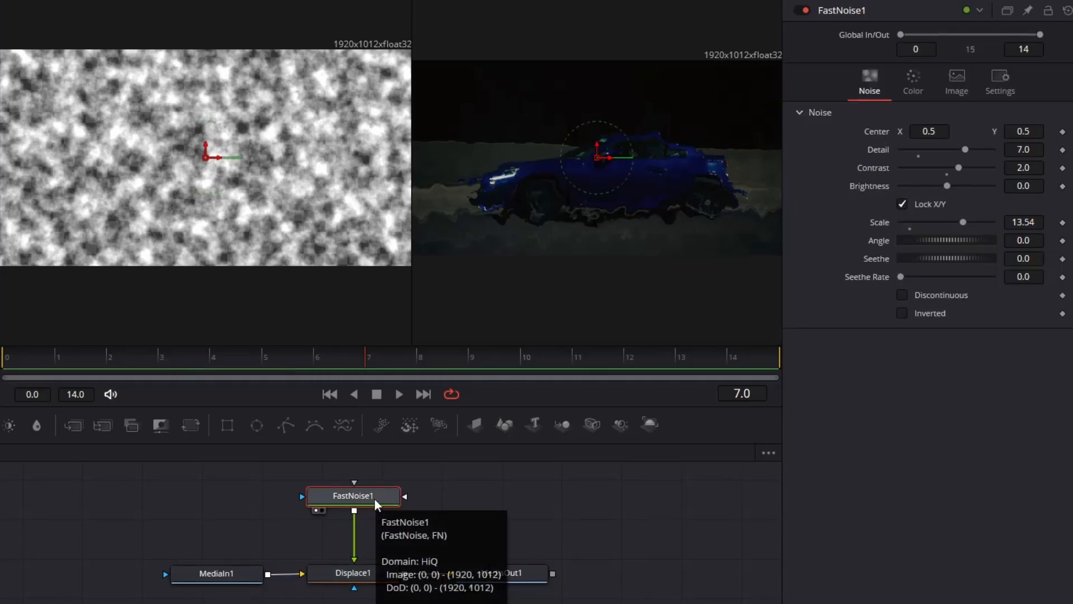
- Insert a JPEG Damage node after FastNoise1 via the tool search
key("shift+space")
type("FN")
key("BackSpace")
key("BackSpace")
type("jpeg")
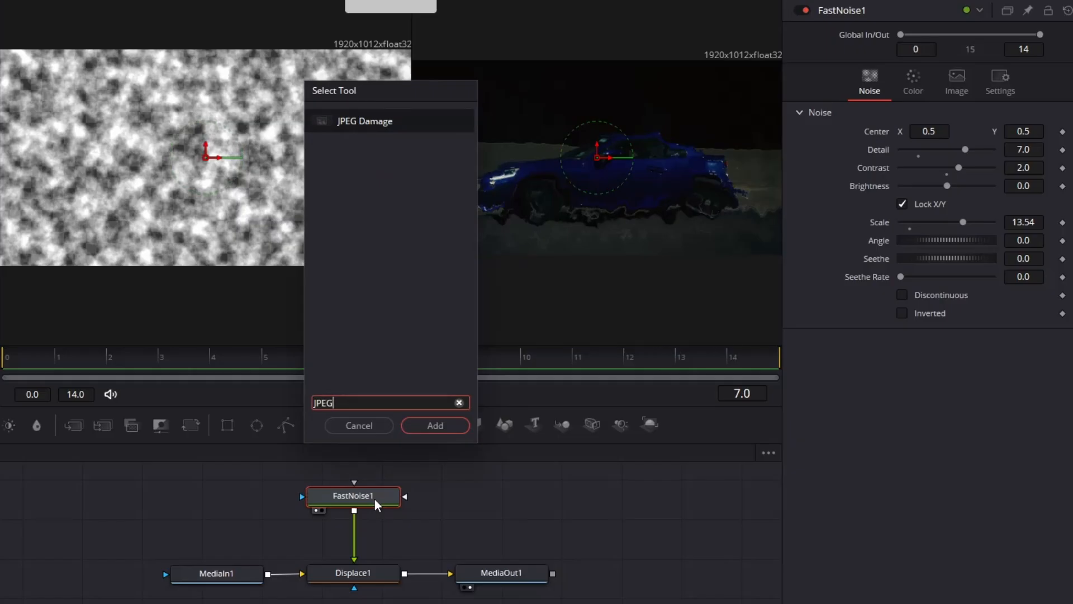
key("Return")
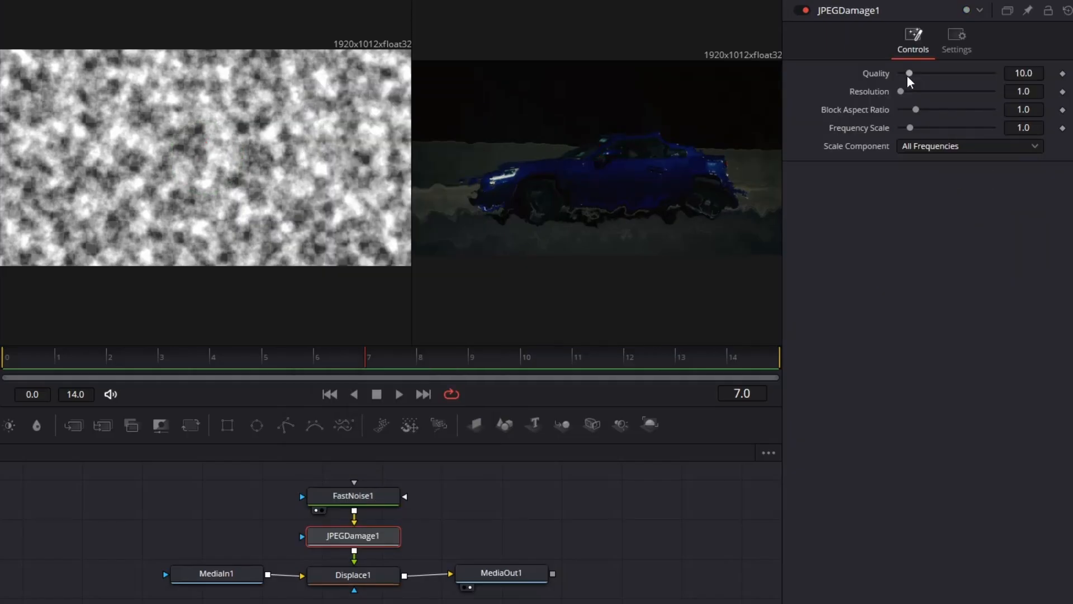
- Raise JPEG Damage Quality to about 72 and increase Resolution and Frequency Scale
left_click_drag(907, 77, 949, 92)
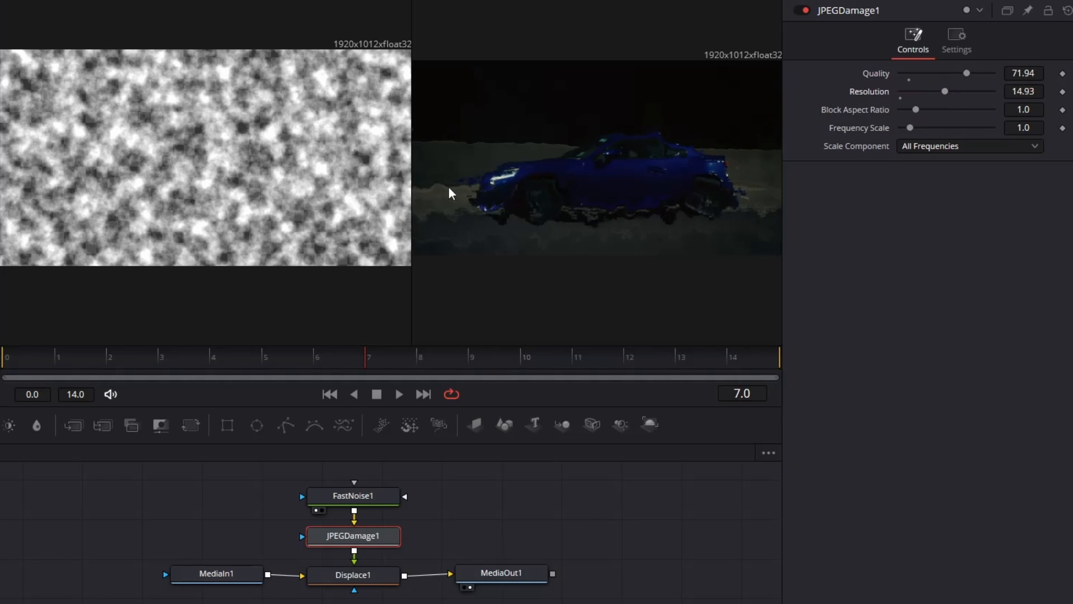
left_click(771, 1)
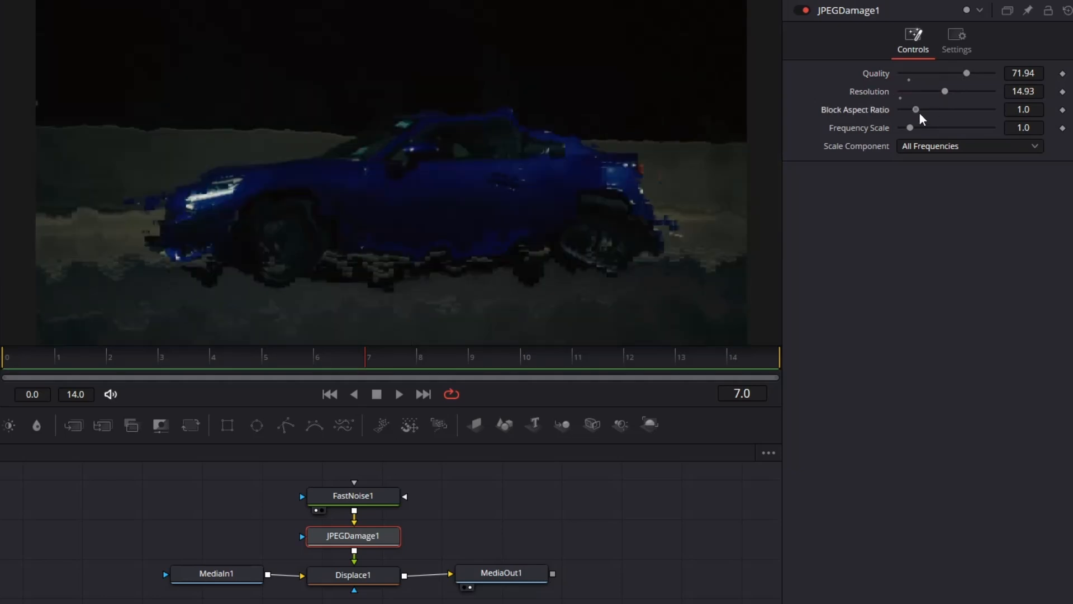
left_click_drag(919, 111, 986, 91)
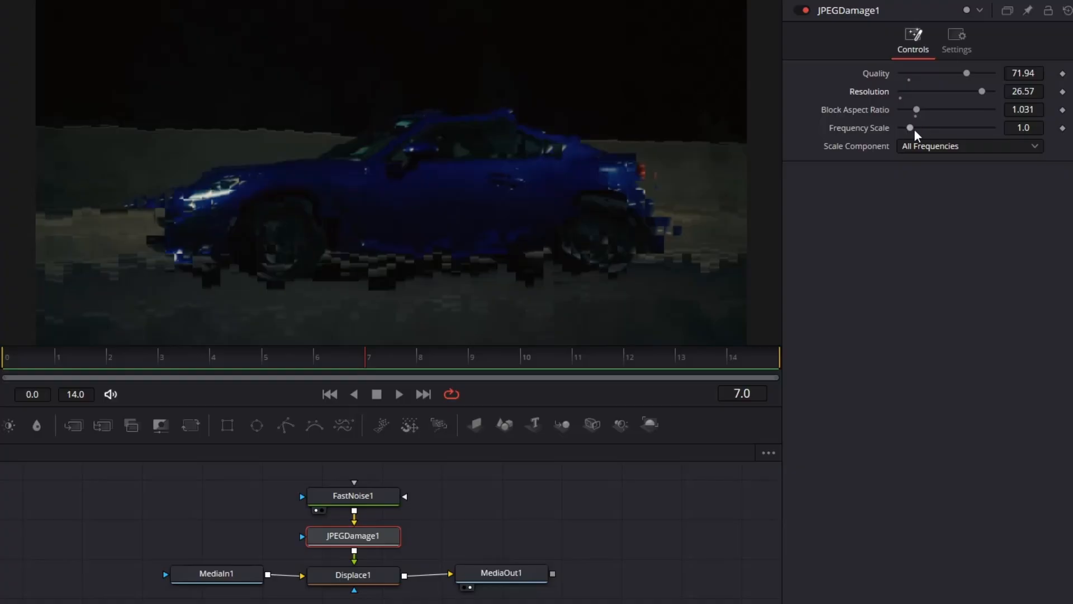
left_click_drag(913, 129, 941, 113)
left_click(363, 580)
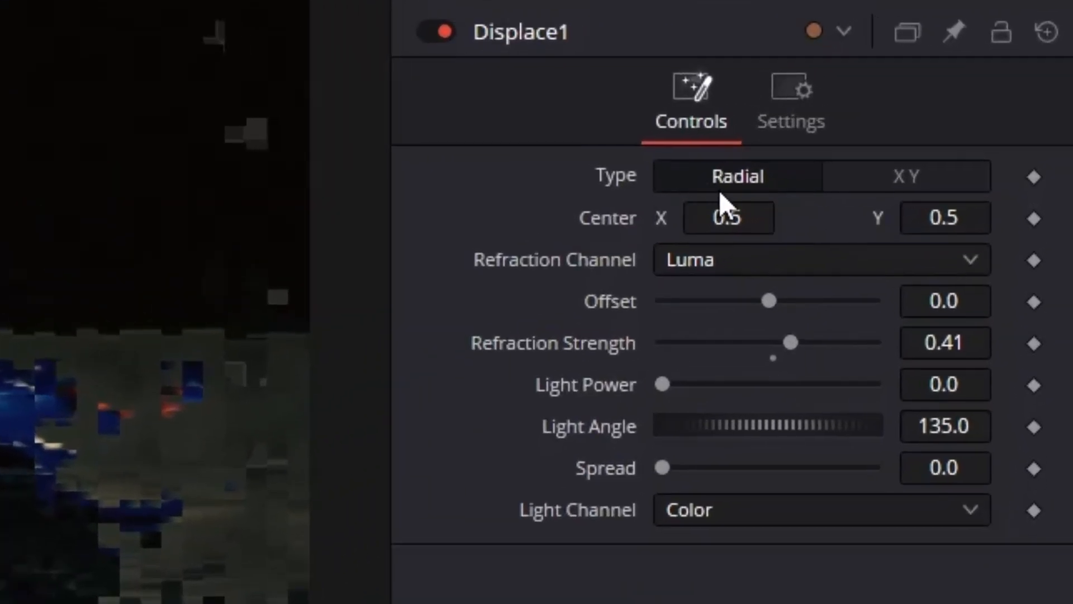
- Switch Displace1 to X Y, set Y Refraction around 0.022, and keyframe both refraction values
left_click(888, 182)
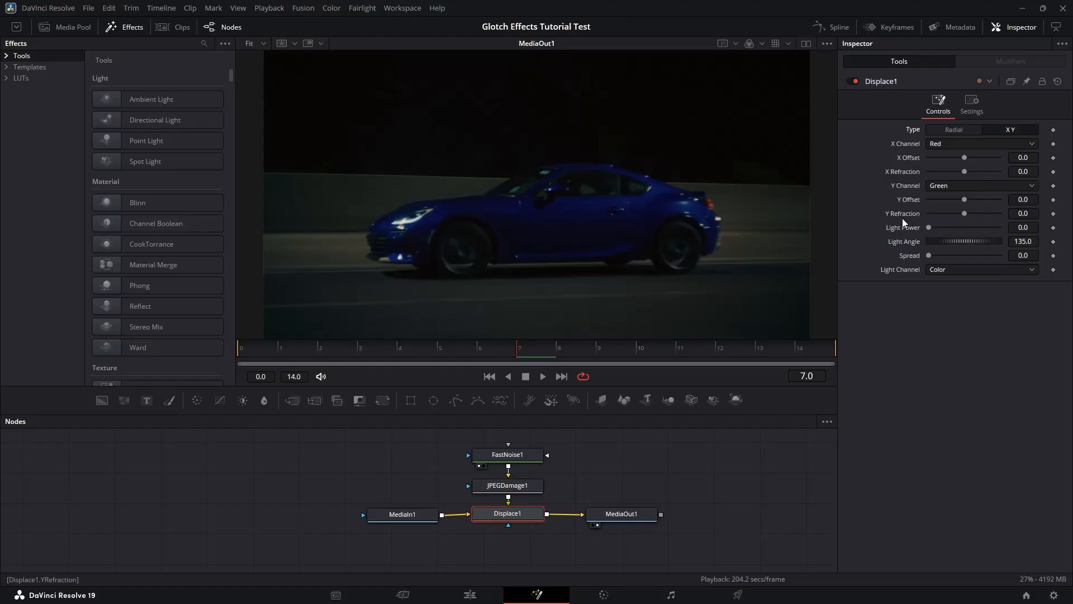
left_click_drag(963, 213, 973, 213)
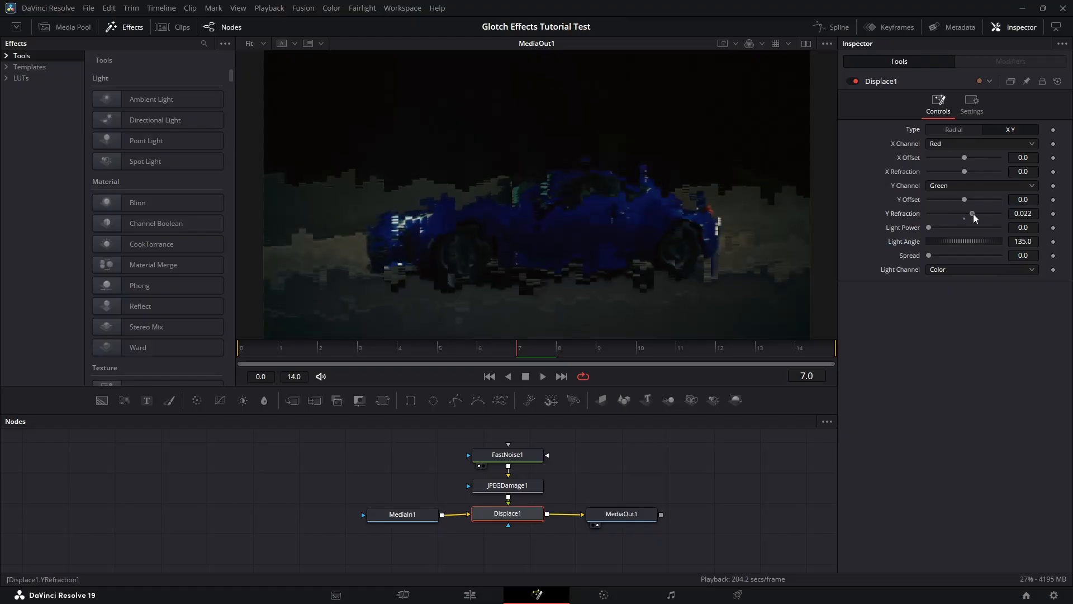
mouse_move(967, 177)
left_mouse_down()
mouse_move(958, 175)
mouse_move(975, 177)
left_mouse_up()
left_click(1053, 172)
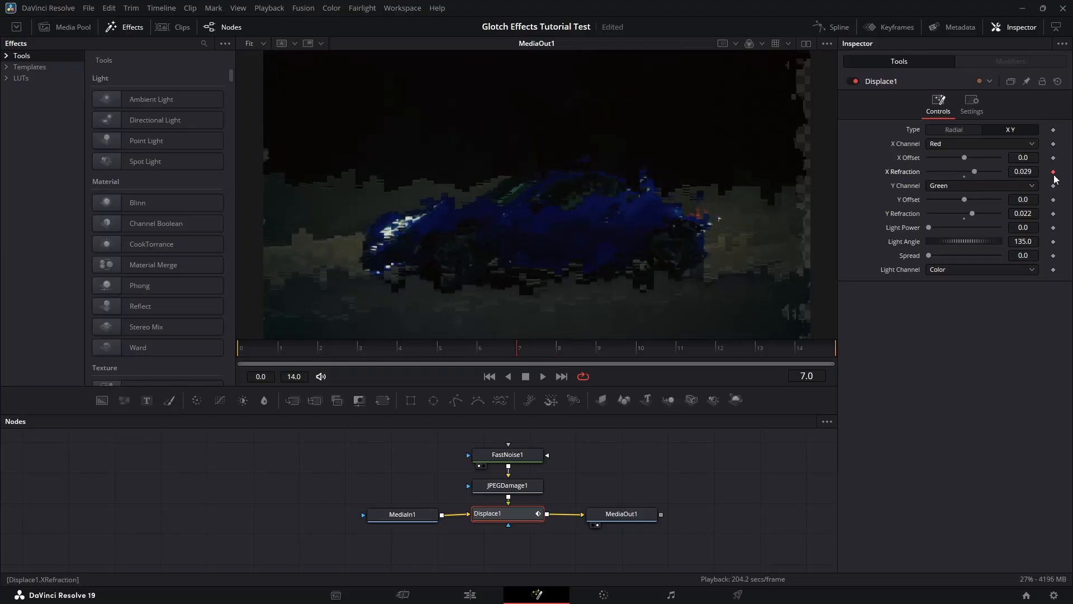
left_click(1053, 215)
- Keyframe X and Y Refraction to 0 at frames 9 and 3
left_click(577, 352)
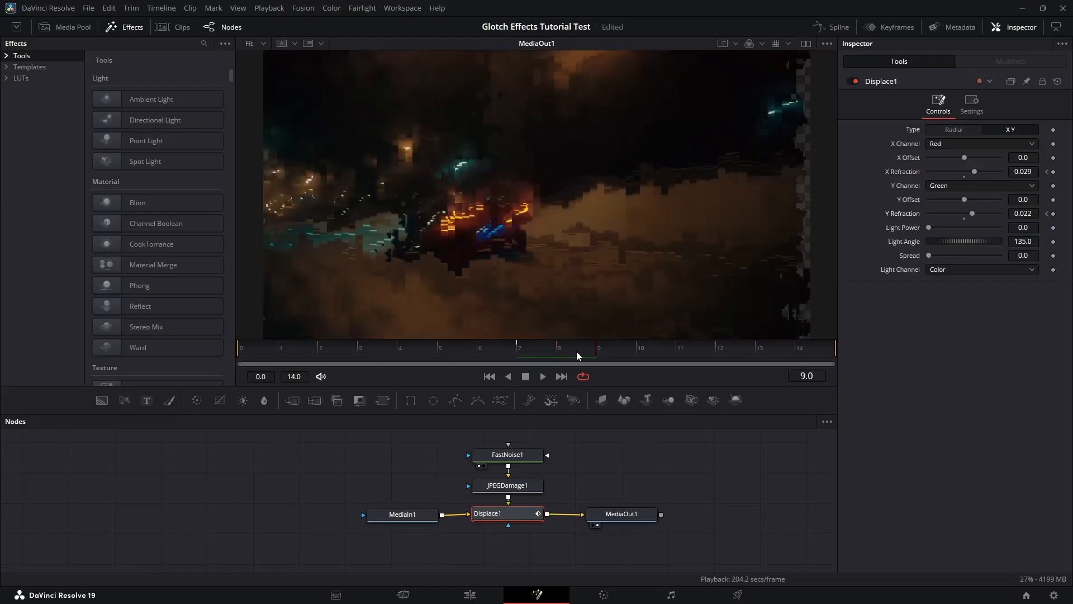
double_click(1027, 171)
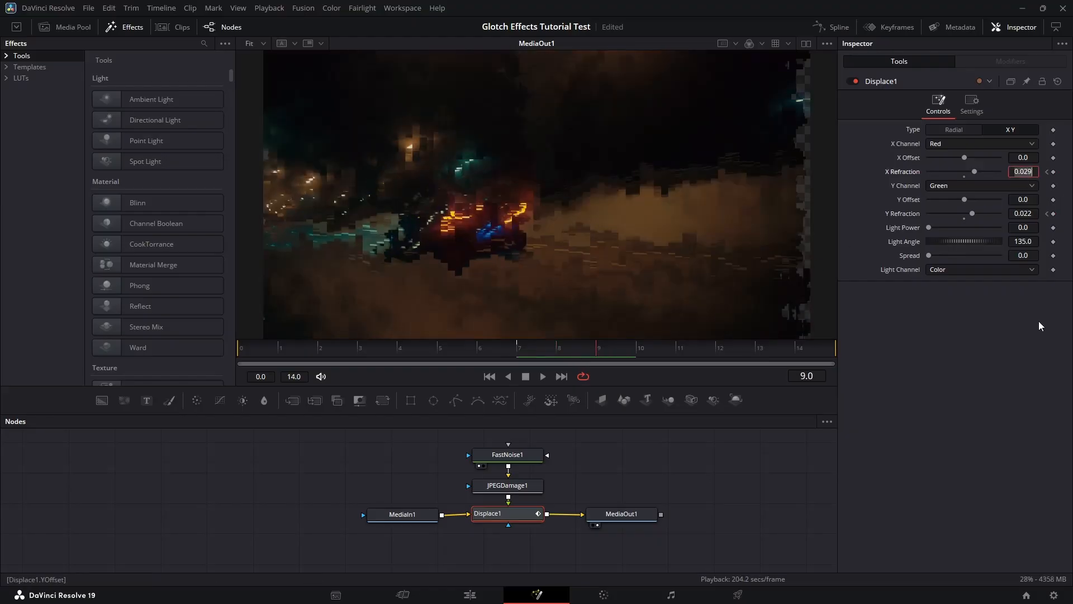
type("0")
key("Tab")
key("Tab")
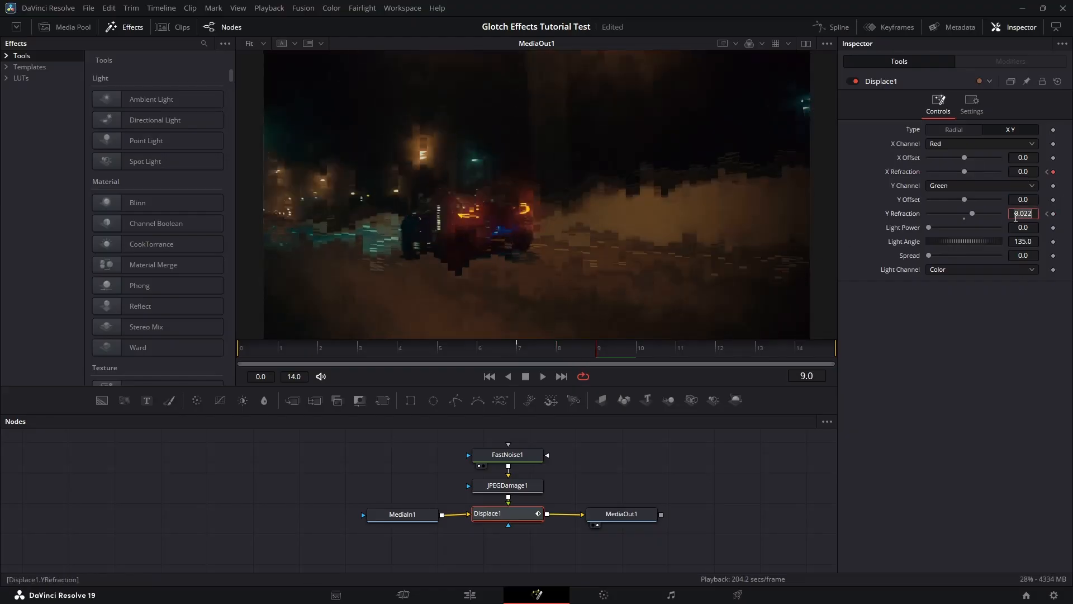
type("0")
key("Tab")
left_click(362, 352)
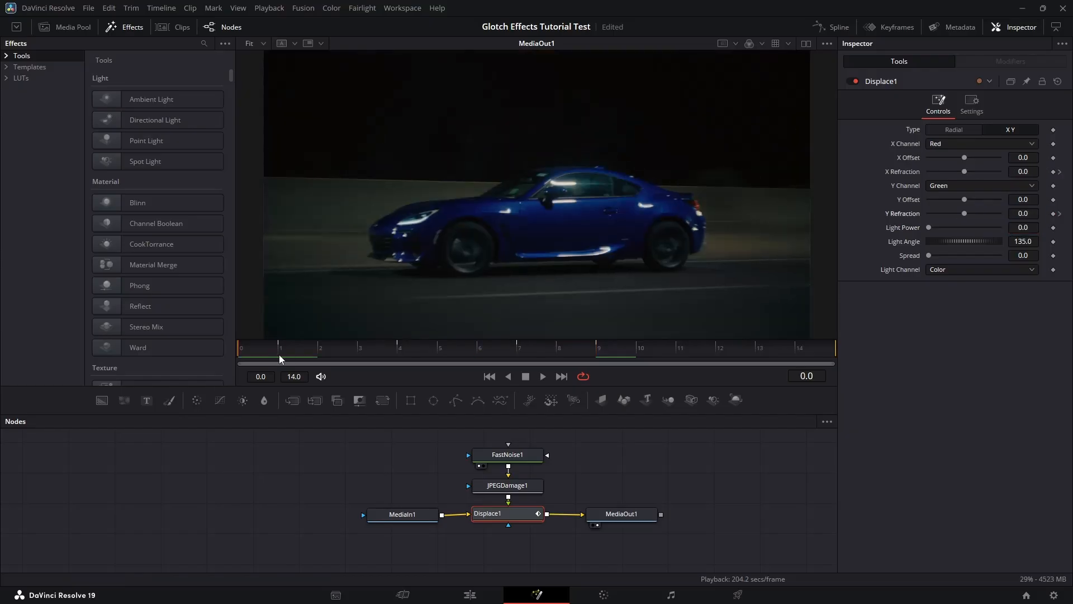
double_click(1026, 171)
type("0")
key("Tab")
key("Tab")
type("0")
key("Tab")
- Set X Refraction 0.01 and Y Refraction -0.011 at frame 12, then preview playback
left_click(721, 352)
left_click_drag(964, 214, 960, 214)
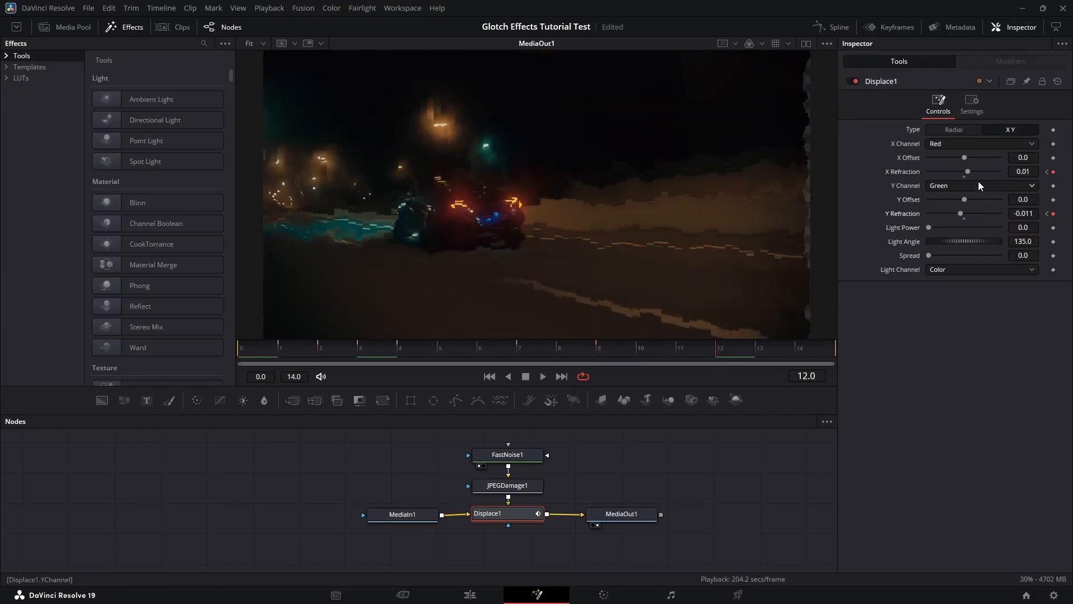
left_click_drag(968, 171, 976, 172)
key("space")
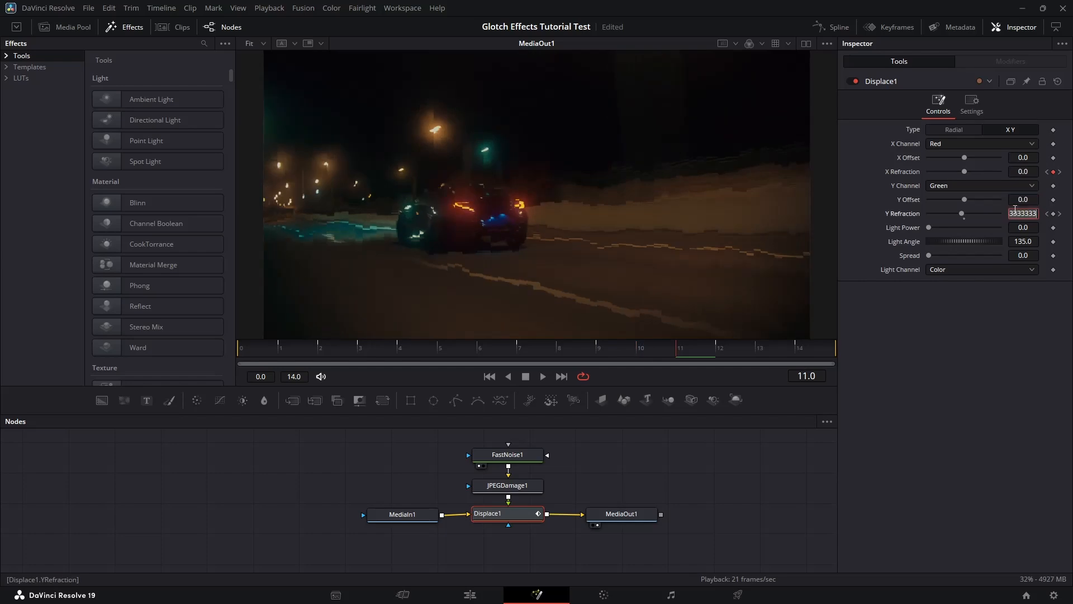
- Insert a Transform node after Displace1 and restrict it to the red channel
left_click(528, 378)
left_click_drag(621, 513, 692, 515)
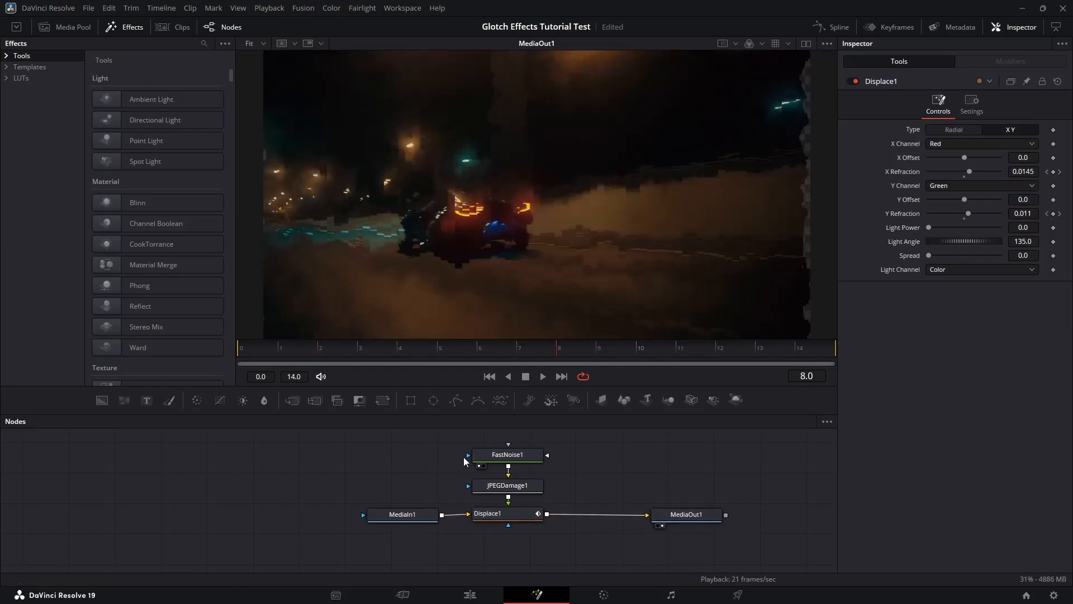
left_click(507, 513)
left_click(383, 401)
left_click(972, 105)
left_click(981, 156)
left_click(965, 157)
left_click(948, 157)
left_click(941, 106)
- Offset the red copy's Center left and up, with edges set to Duplicate
left_click_drag(950, 143, 943, 142)
left_click_drag(1023, 142, 1055, 142)
left_click(970, 241)
left_click(964, 281)
left_click_drag(950, 142, 855, 142)
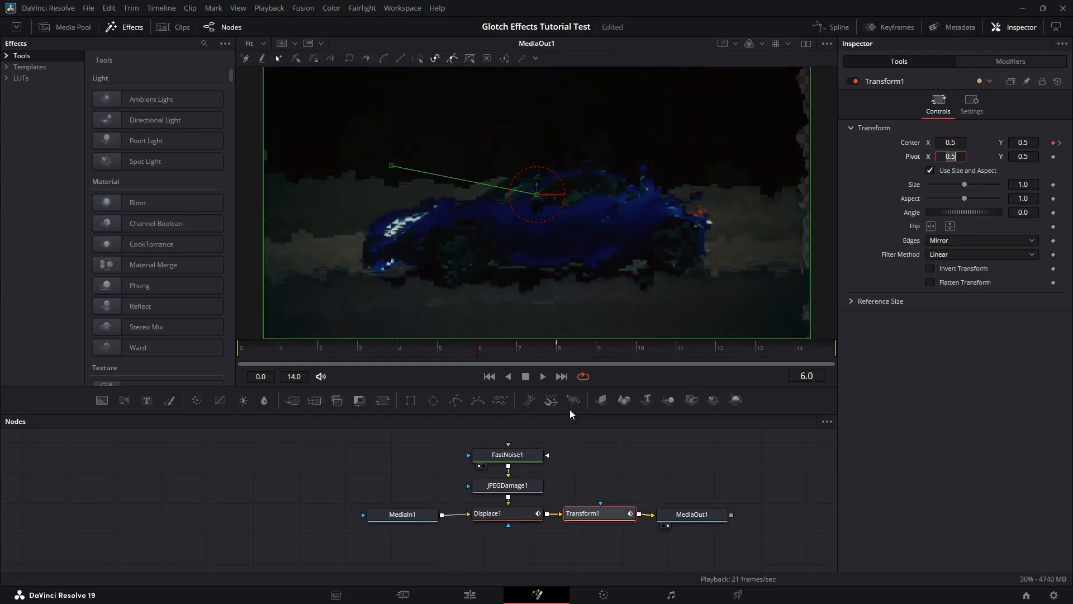
- Keyframe Center at 0.5, 0.5 on frame 10, then nudge it slightly off centre
left_click(636, 348)
double_click(950, 142)
type("0.5")
key("Tab")
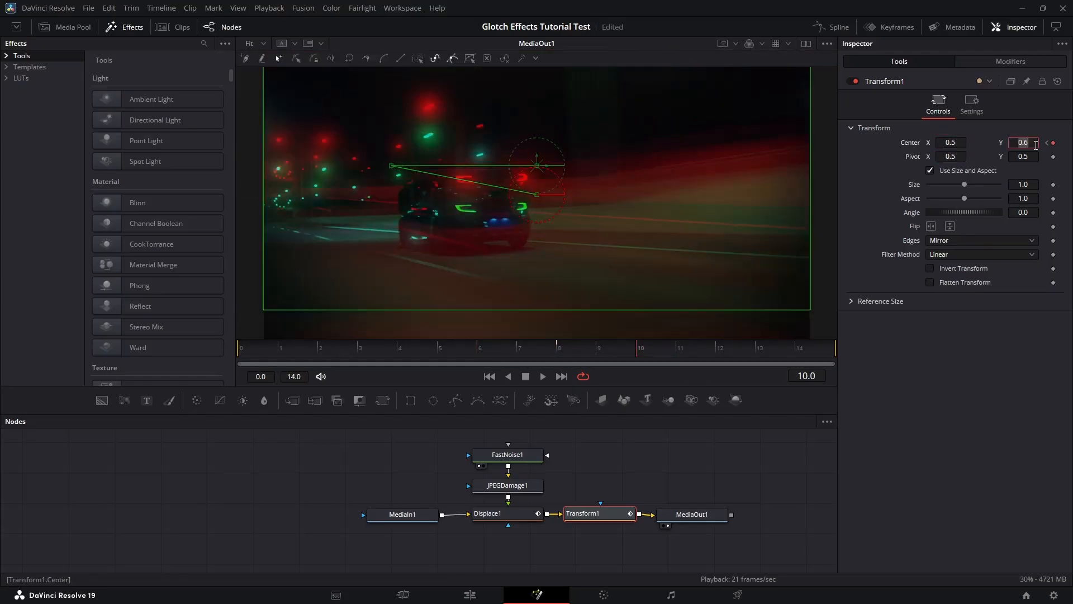
type("0.5")
key("Tab")
left_click_drag(680, 354, 716, 355)
left_click_drag(948, 142, 954, 143)
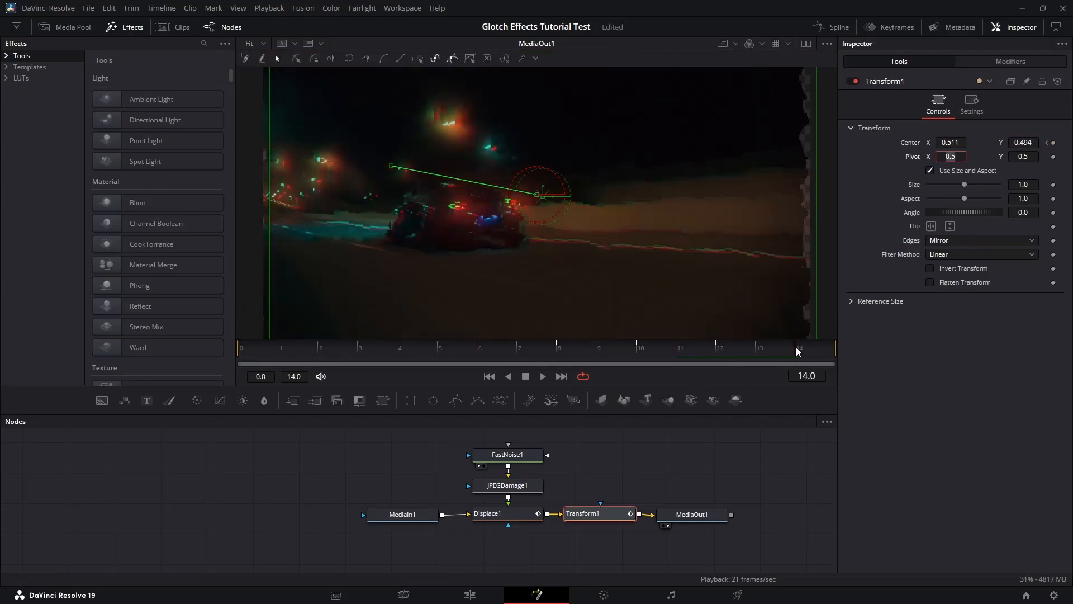
- Reset Center X to 0.5 at the clip start and frame 2
left_click(239, 347)
double_click(950, 142)
type("0.5")
key("Tab")
left_click(317, 348)
double_click(951, 142)
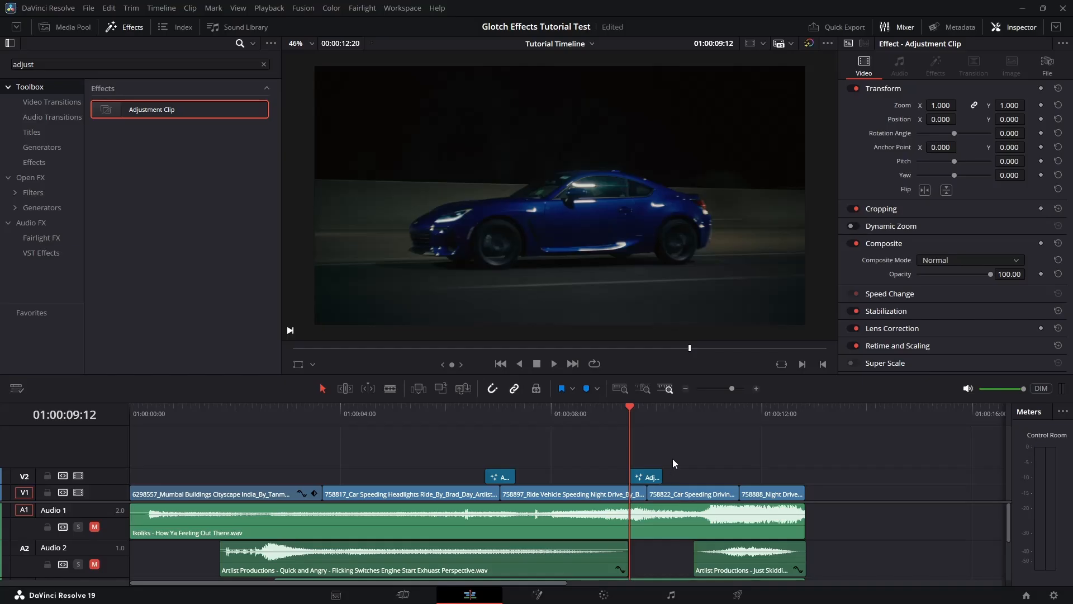
- Move the second adjustment clip earlier on V2 and scrub through the glitch around 01:00:08:10
left_click_drag(653, 479, 593, 477)
left_click(574, 417)
left_click_drag(573, 417, 588, 418)
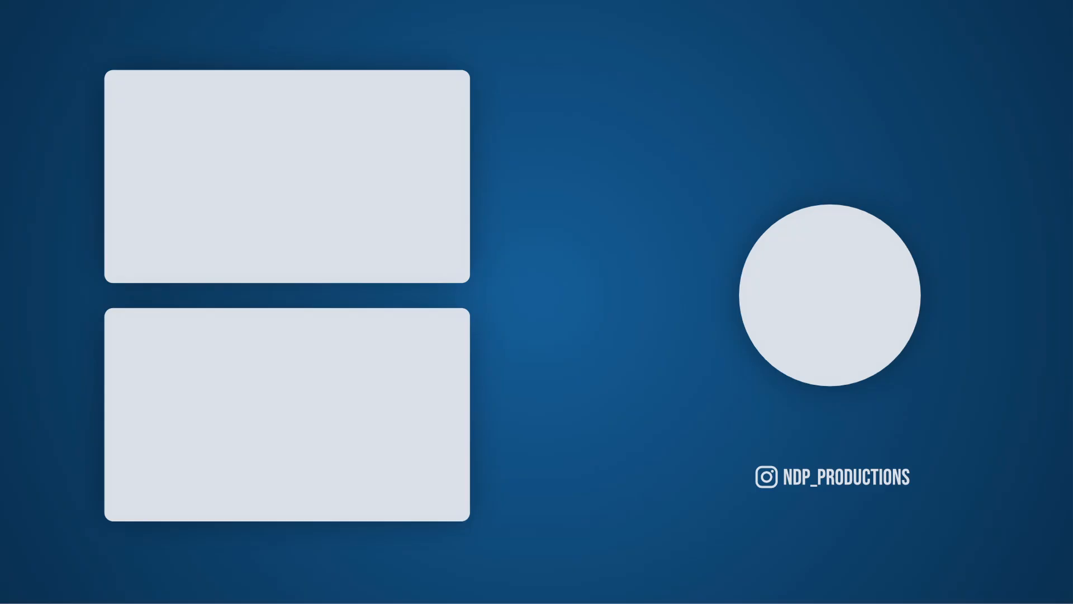